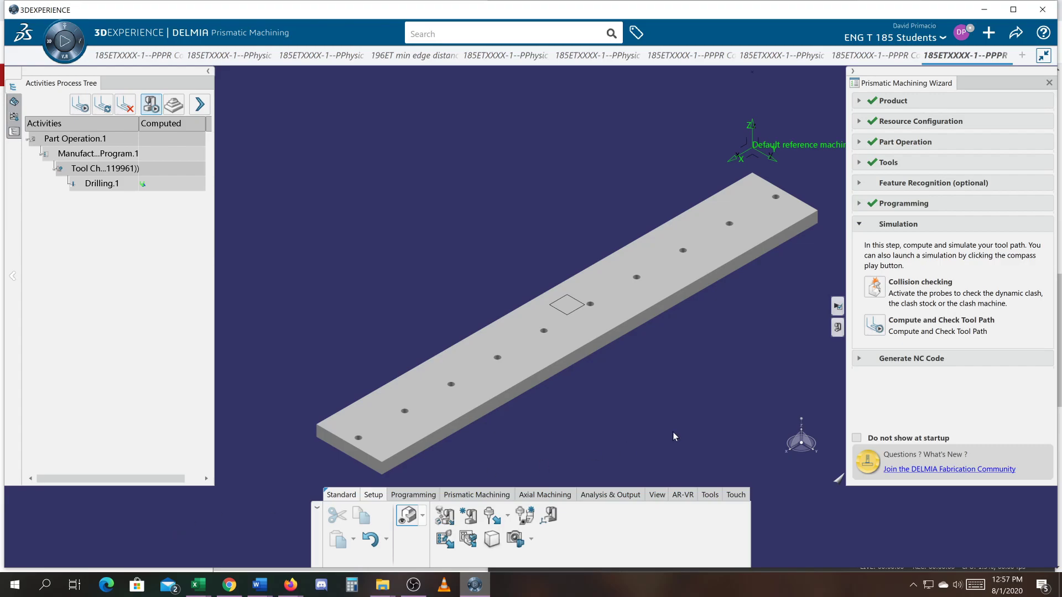
# - Open the Drilling.1 operation and launch its tool path replay
pyautogui.click(112, 187)
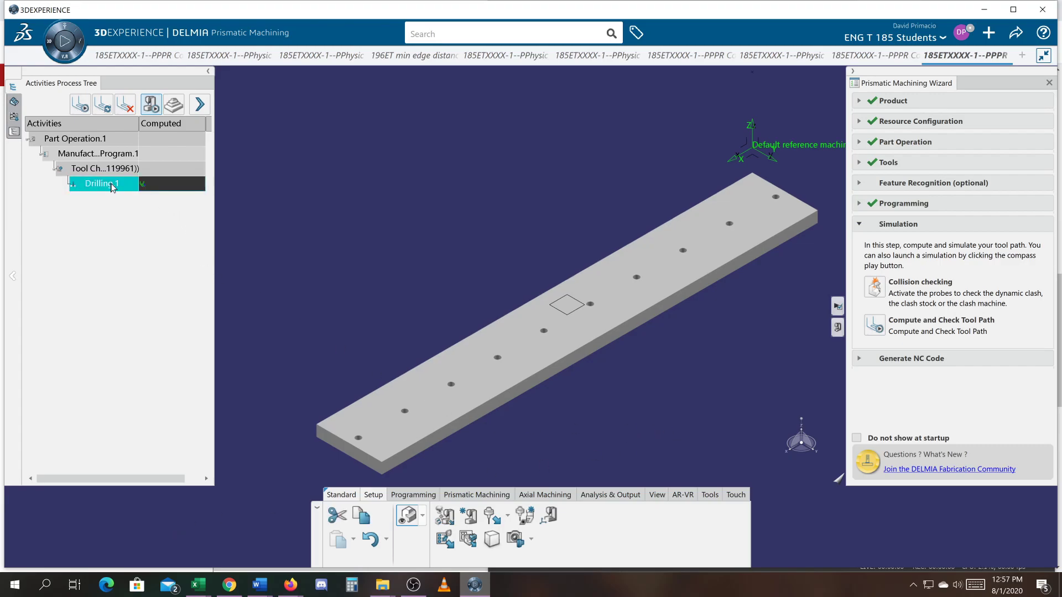
pyautogui.doubleClick(112, 187)
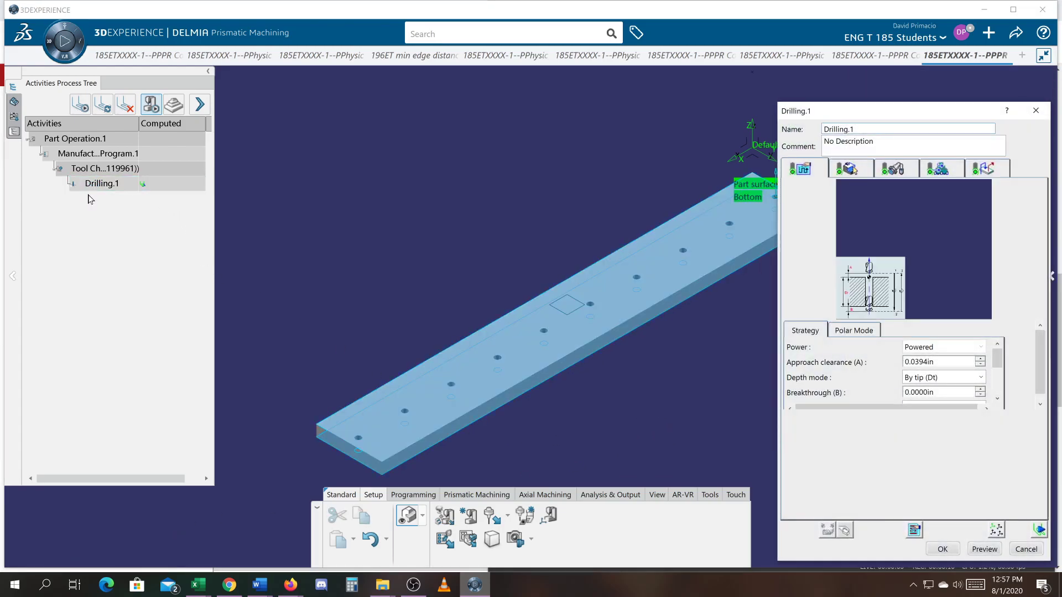
pyautogui.click(1040, 530)
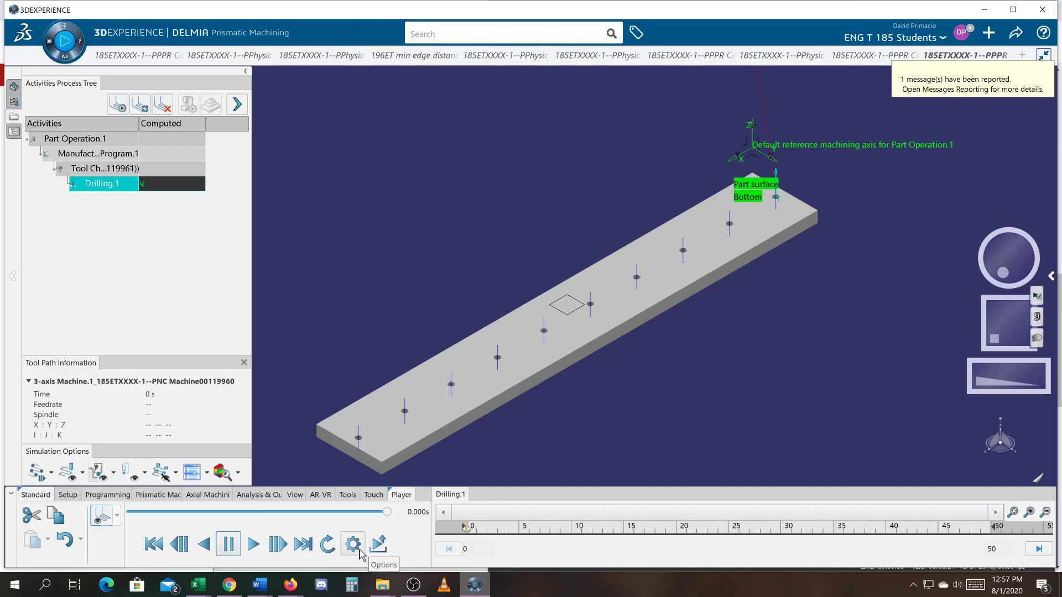
# - Lower the simulation's master clock step size to its minimum and play the Drilling.1 tool path
pyautogui.click(360, 553)
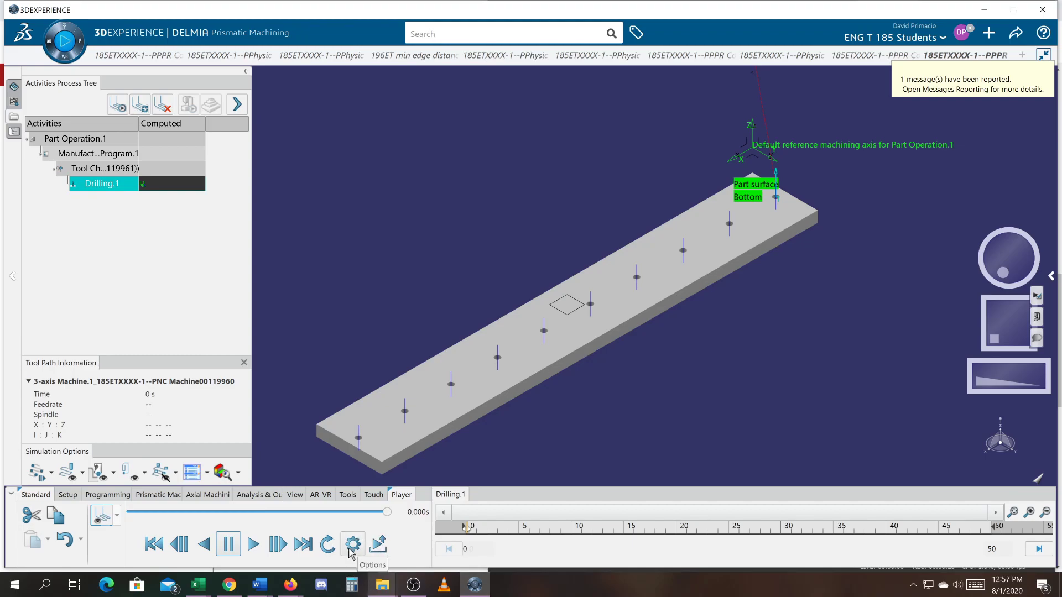
pyautogui.click(350, 549)
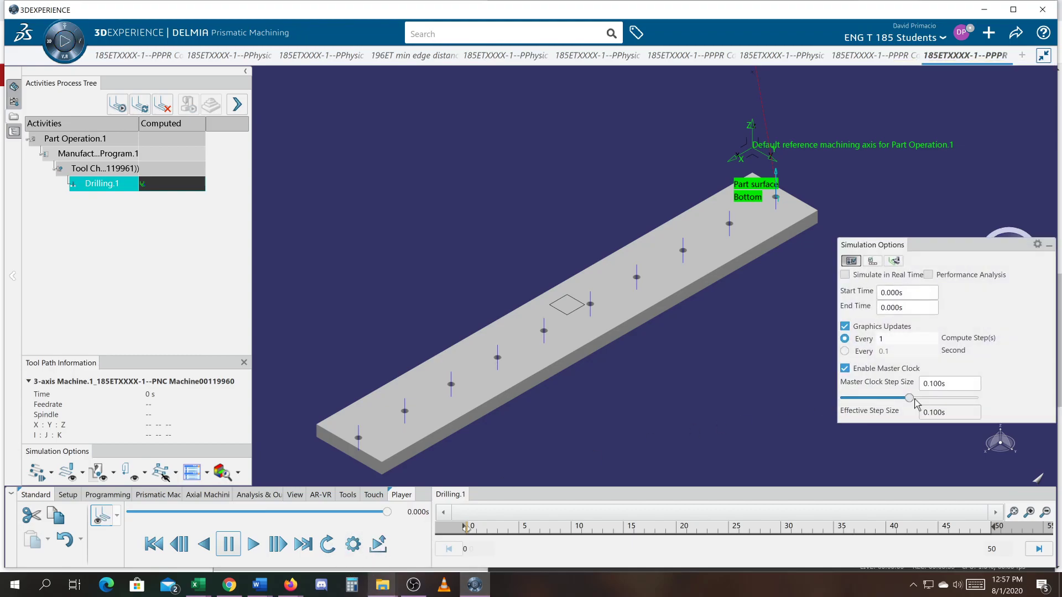
pyautogui.moveTo(910, 398); pyautogui.dragTo(818, 412)
pyautogui.click(1049, 247)
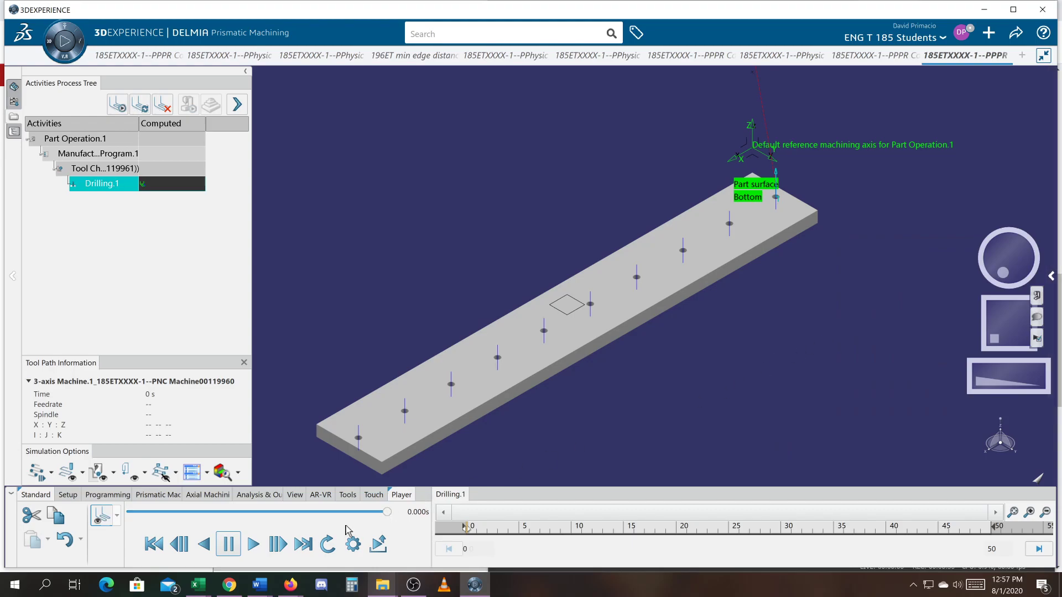
pyautogui.click(249, 549)
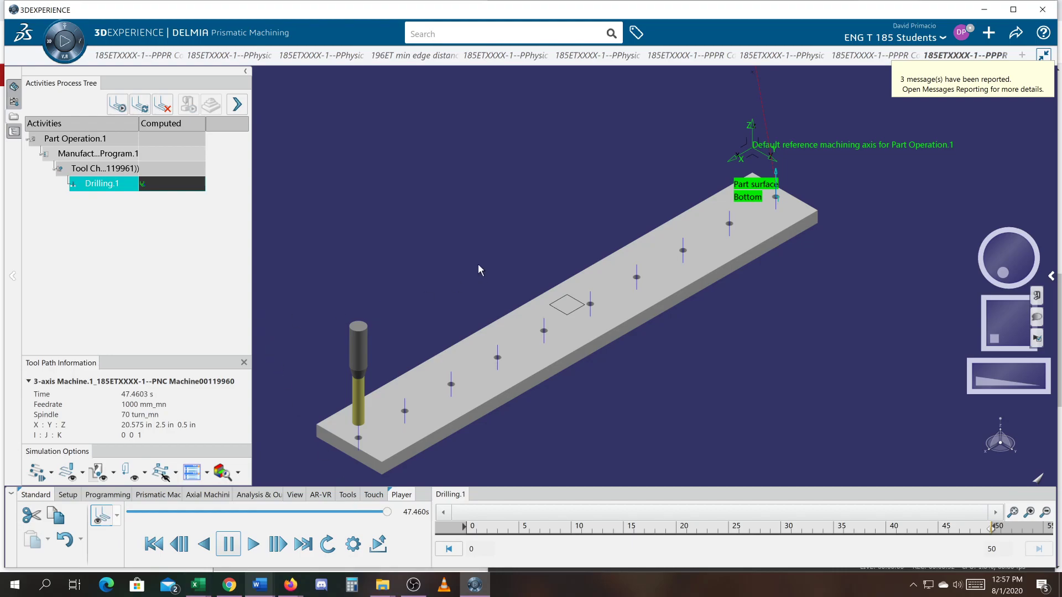
# - Exit the tool path replay and close the Drilling.1 definition without applying changes
pyautogui.click(87, 155)
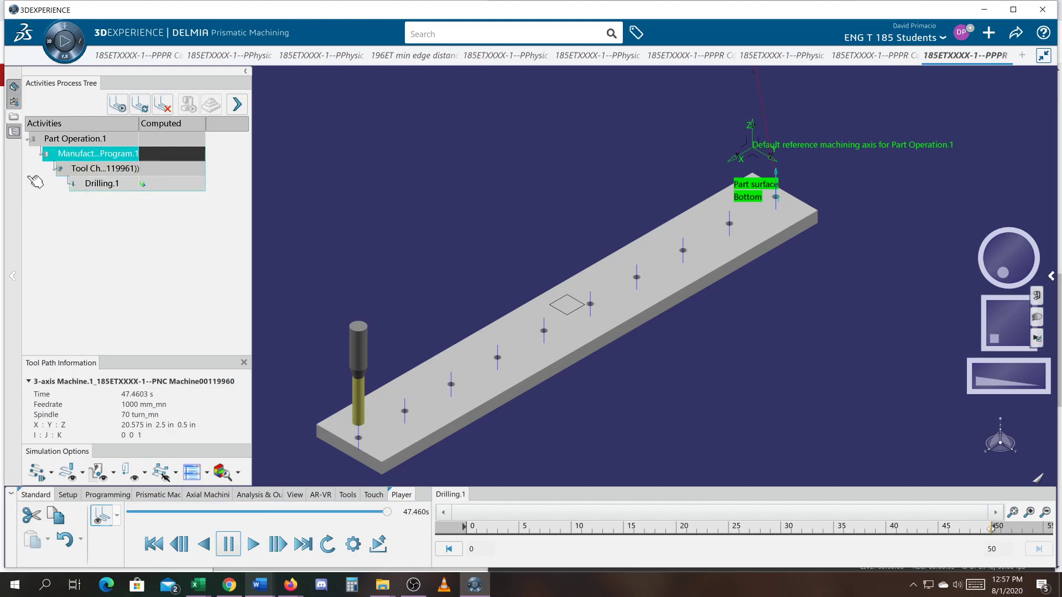
pyautogui.click(106, 170)
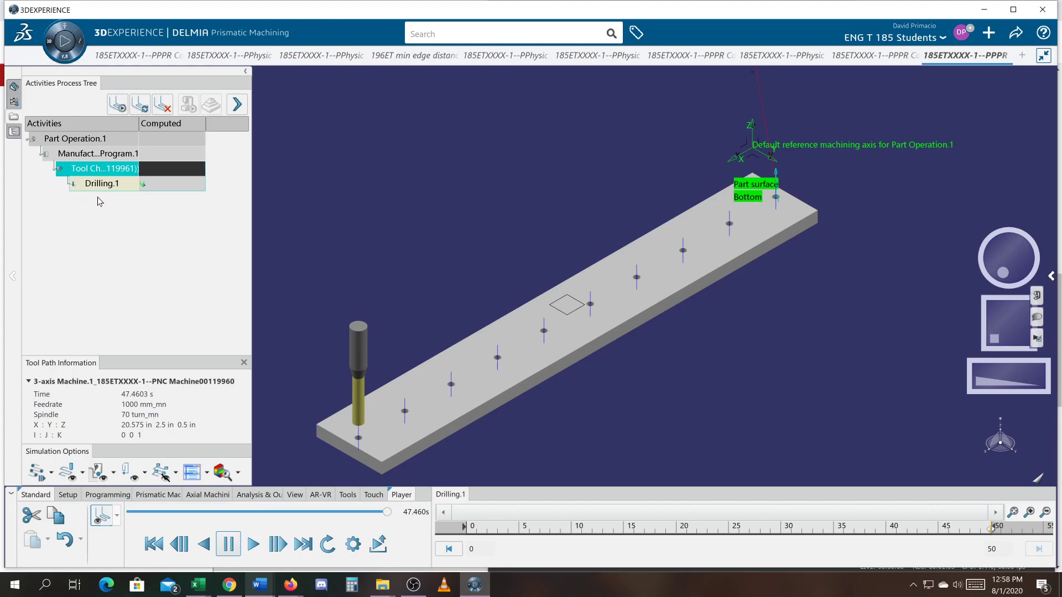
pyautogui.click(105, 188)
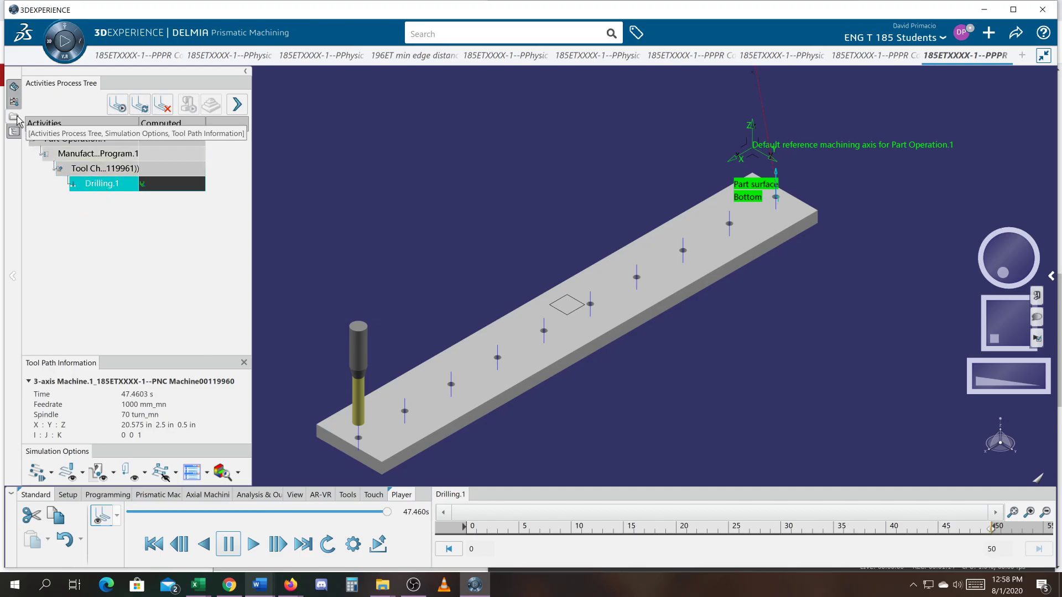
pyautogui.click(377, 553)
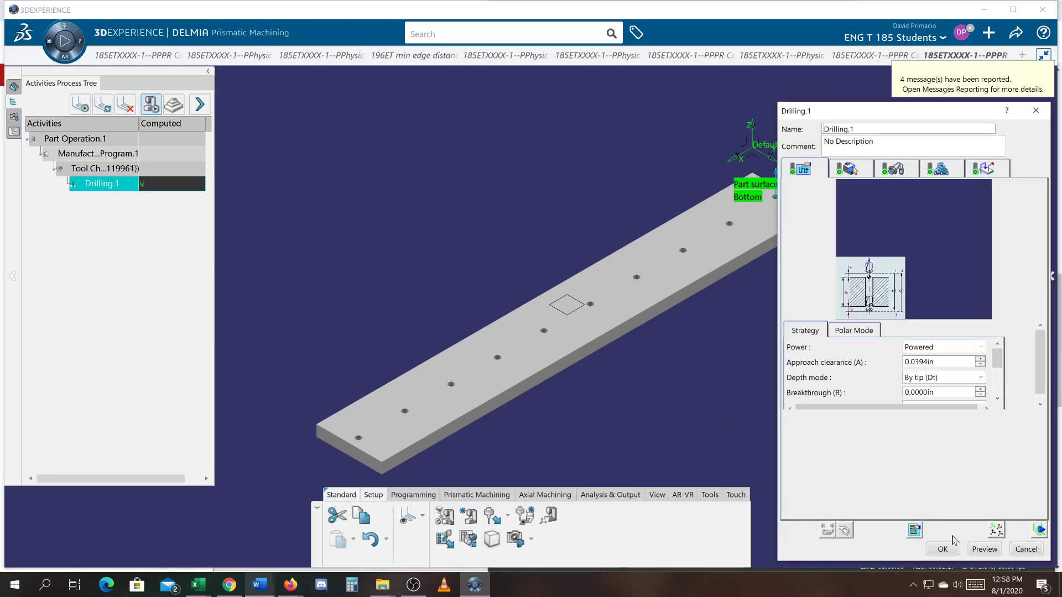
pyautogui.click(1026, 550)
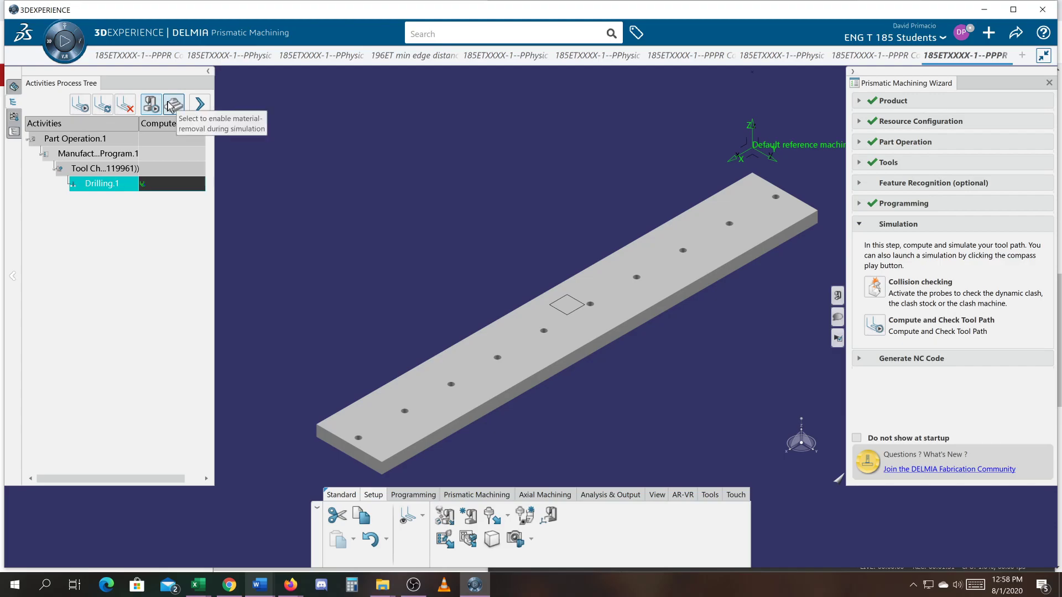
# - Try simulating the drilling program with material removal enabled, and return the plate to the isometric view
pyautogui.click(170, 106)
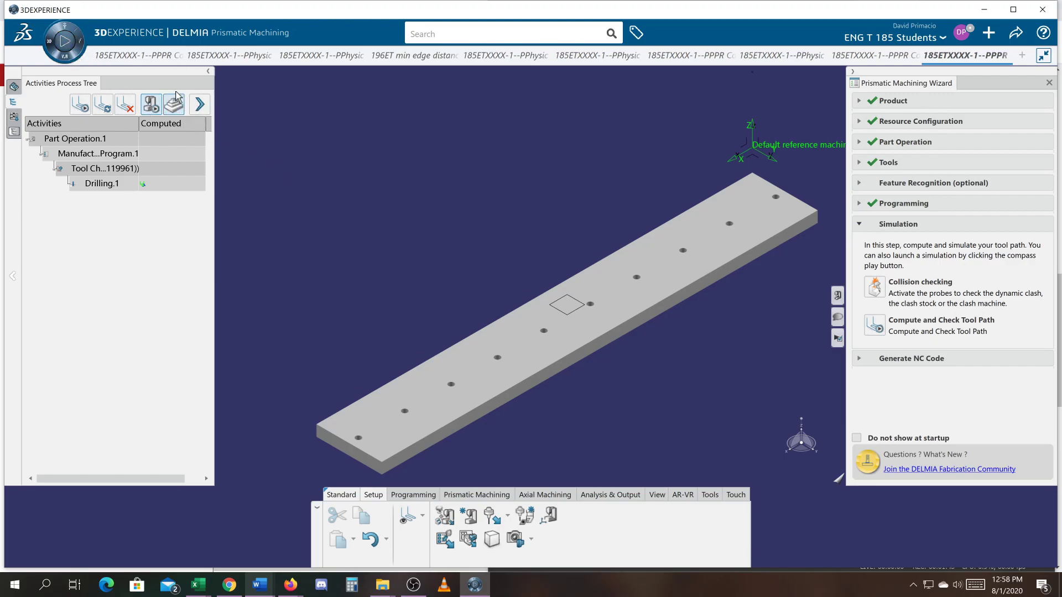
pyautogui.click(65, 40)
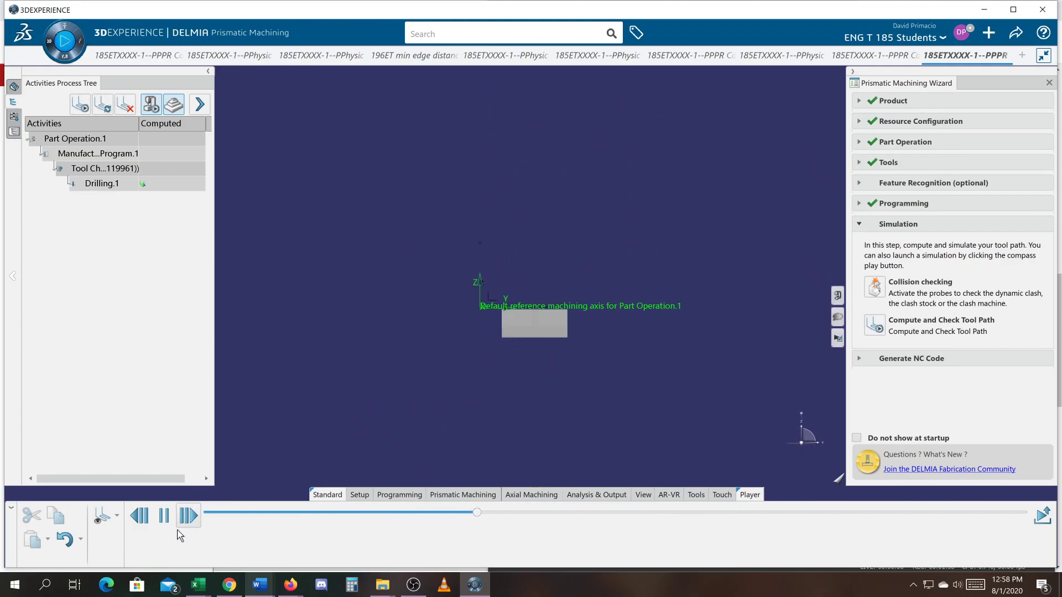
pyautogui.click(165, 518)
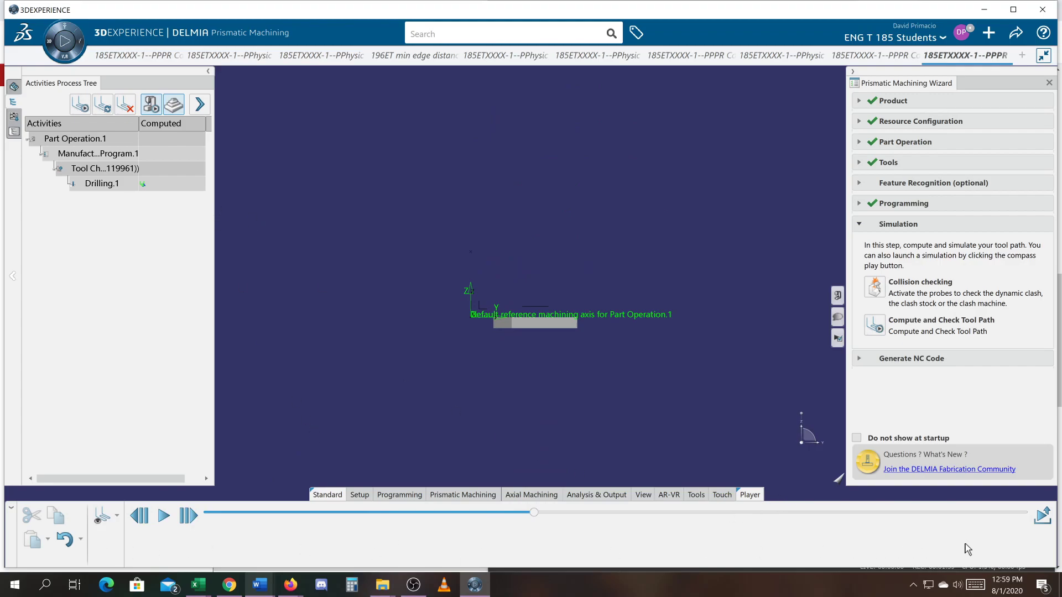
pyautogui.click(1044, 516)
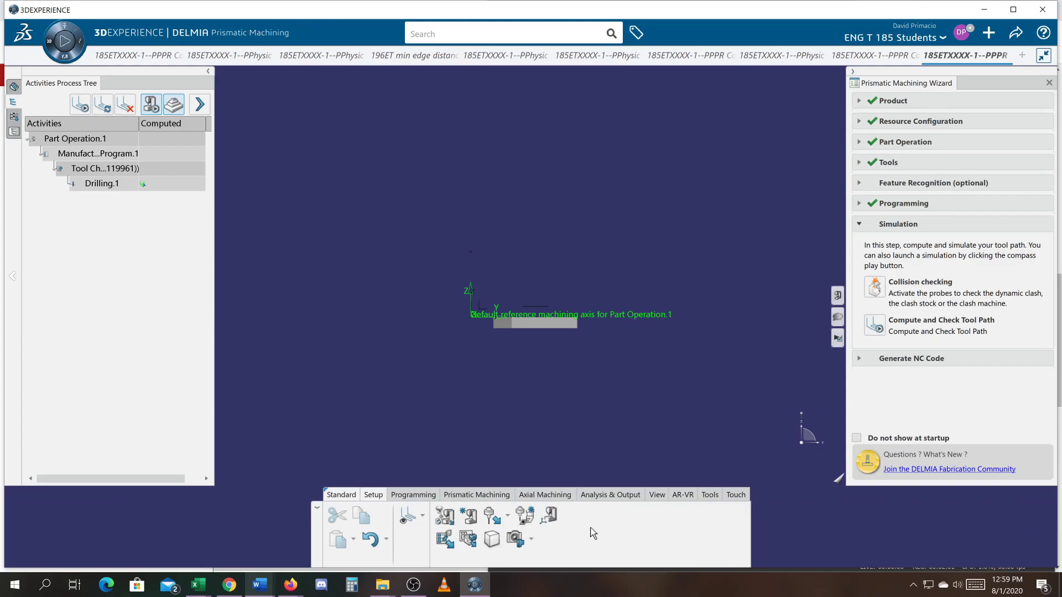
pyautogui.click(656, 498)
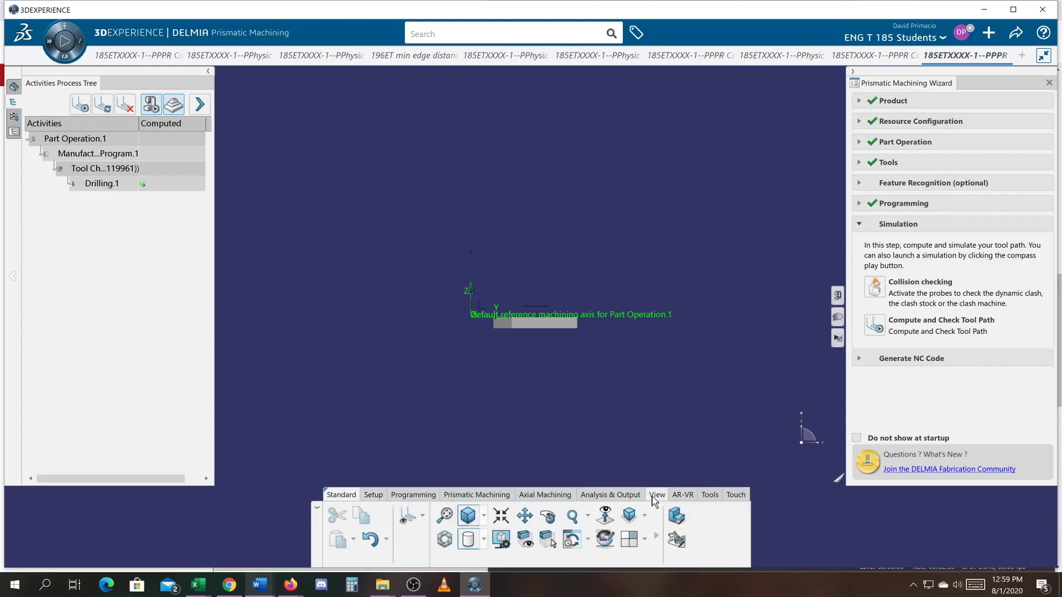
pyautogui.click(626, 515)
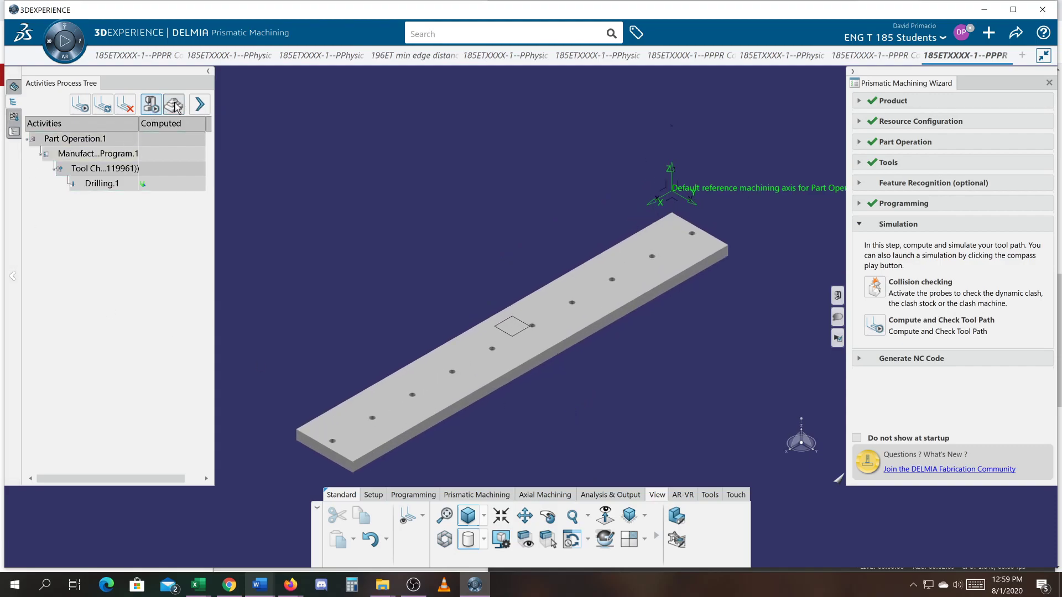
# - Compute and check the Drilling.1 tool path, play it through, and exit the replay
pyautogui.moveTo(866, 344)
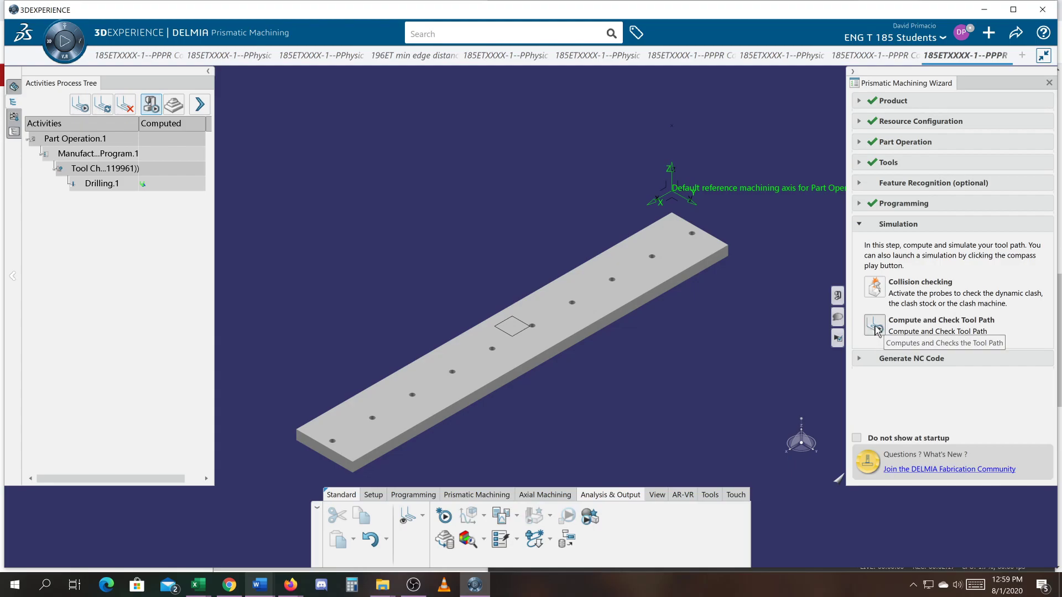
pyautogui.click(875, 330)
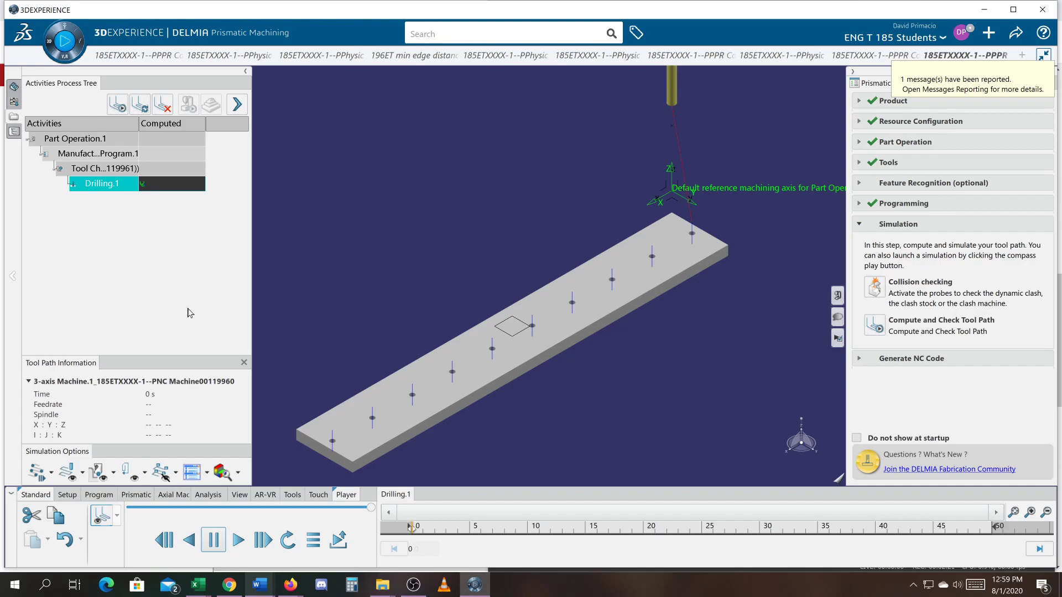
pyautogui.click(237, 549)
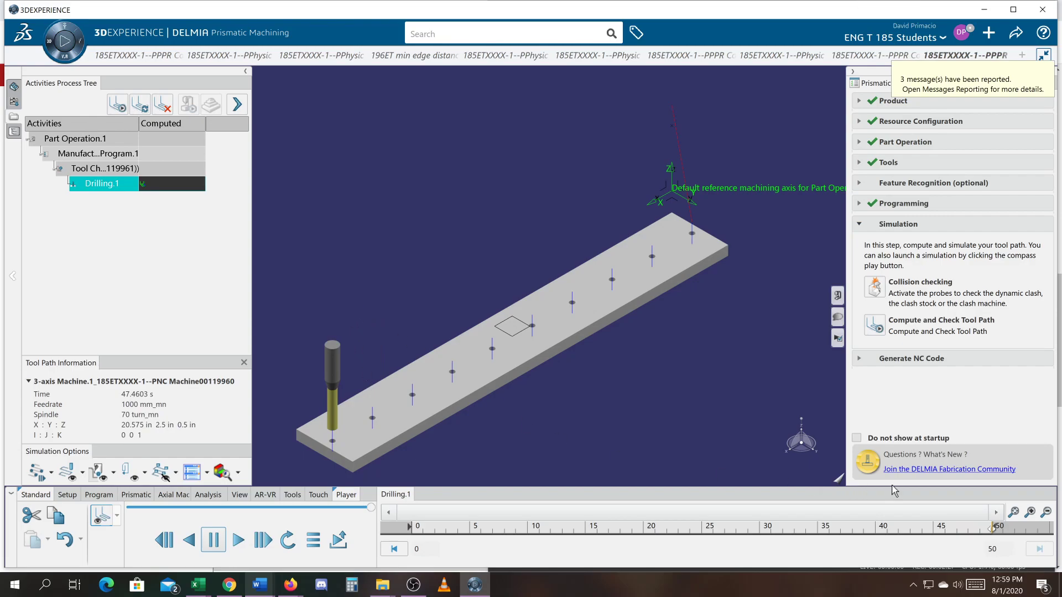
pyautogui.click(337, 545)
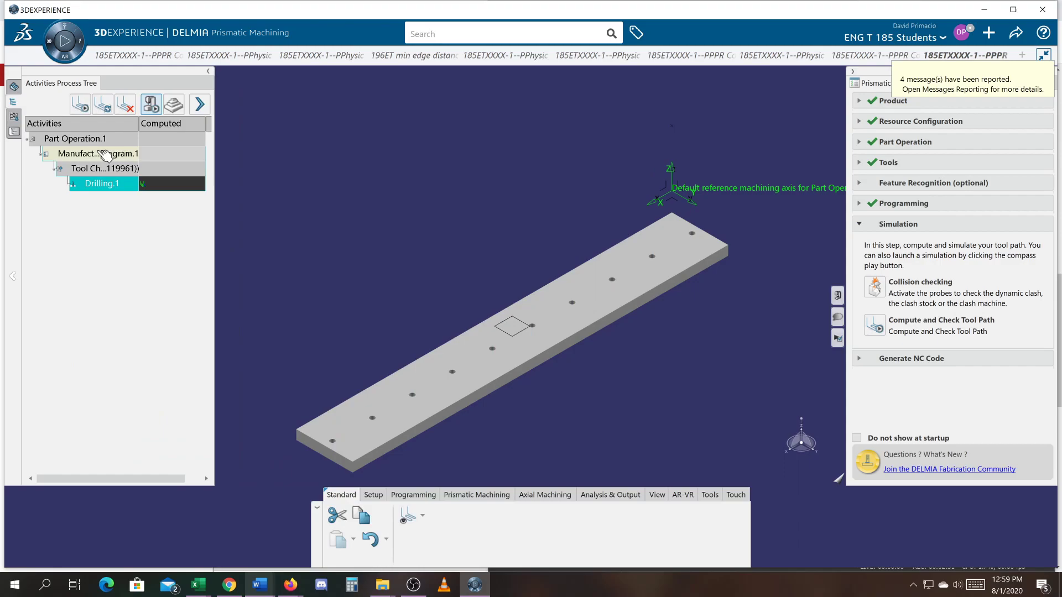
# - Enable material removal for Manufacturing Program.1 and try to launch its simulation
pyautogui.click(106, 155)
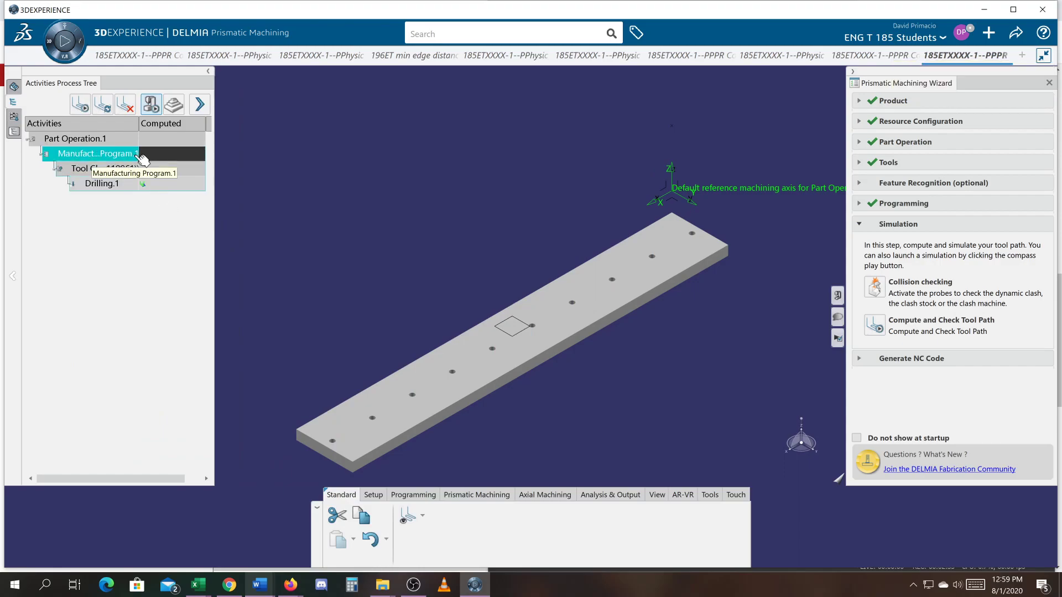
pyautogui.click(174, 104)
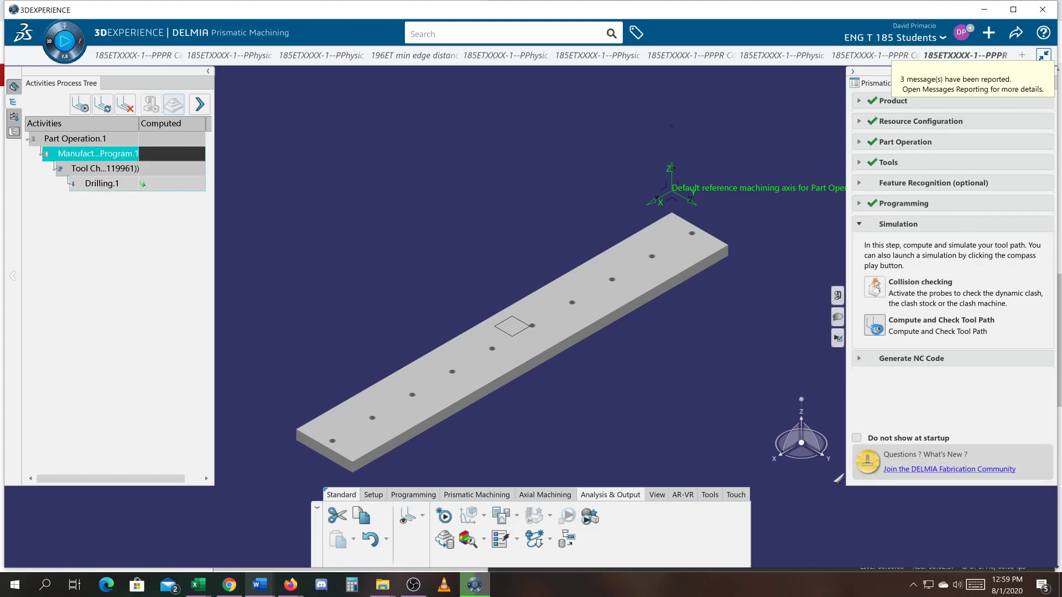
pyautogui.click(566, 515)
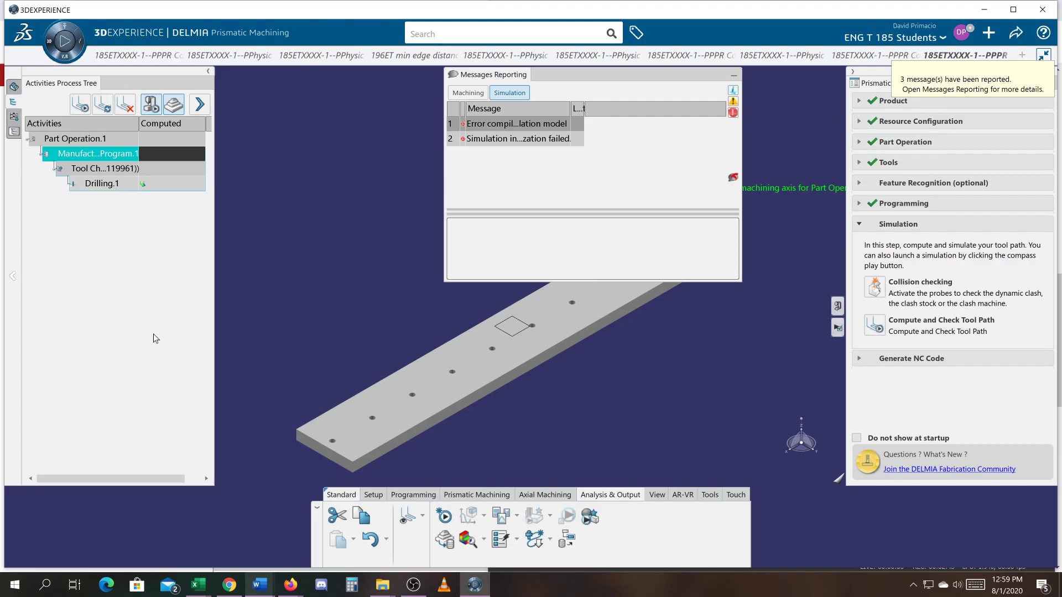
pyautogui.click(474, 585)
pyautogui.click(474, 586)
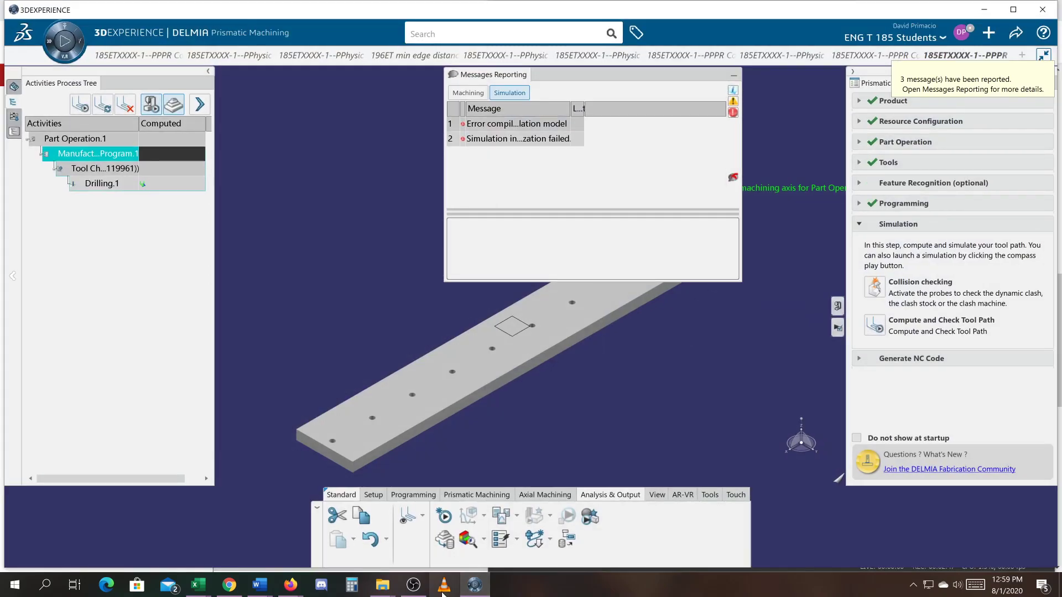
pyautogui.click(414, 587)
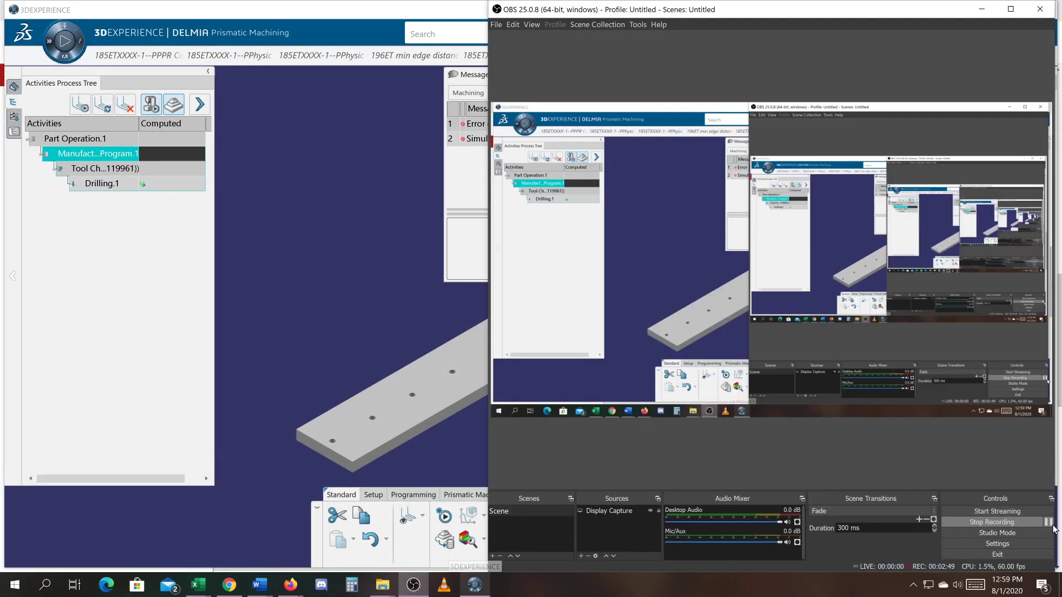
pyautogui.click(433, 279)
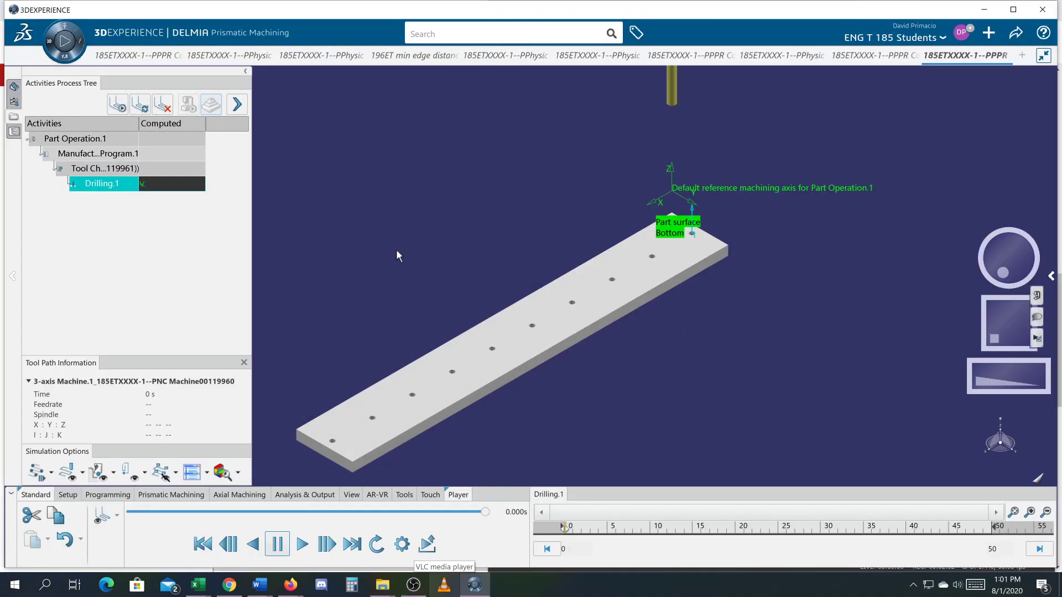
# - Play the Drilling.1 simulation with material removal and examine the drilled holes along the plate
pyautogui.click(304, 547)
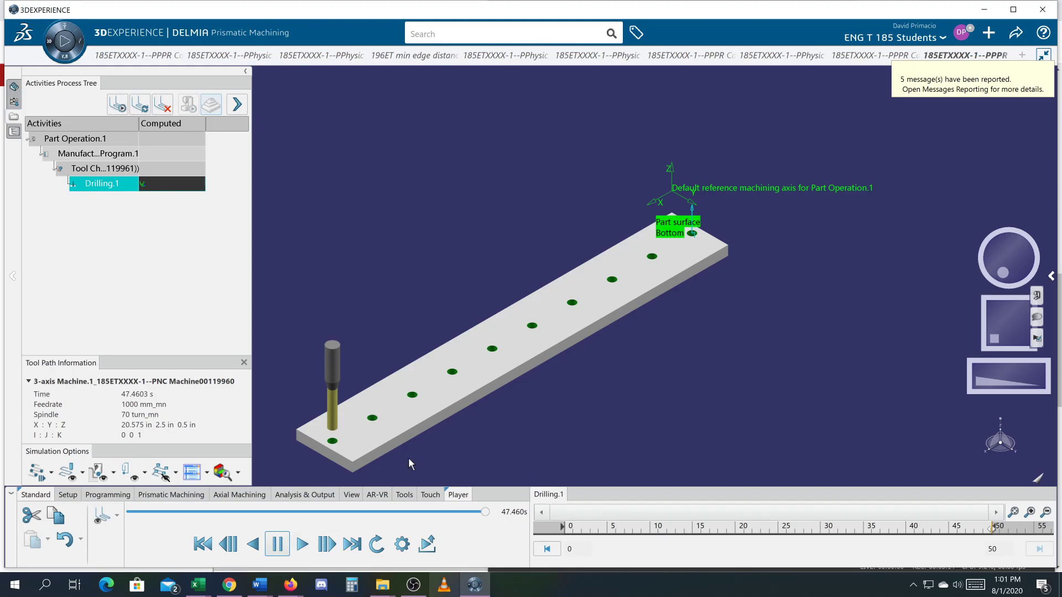
pyautogui.moveTo(685, 339); pyautogui.dragTo(764, 268, button='middle')
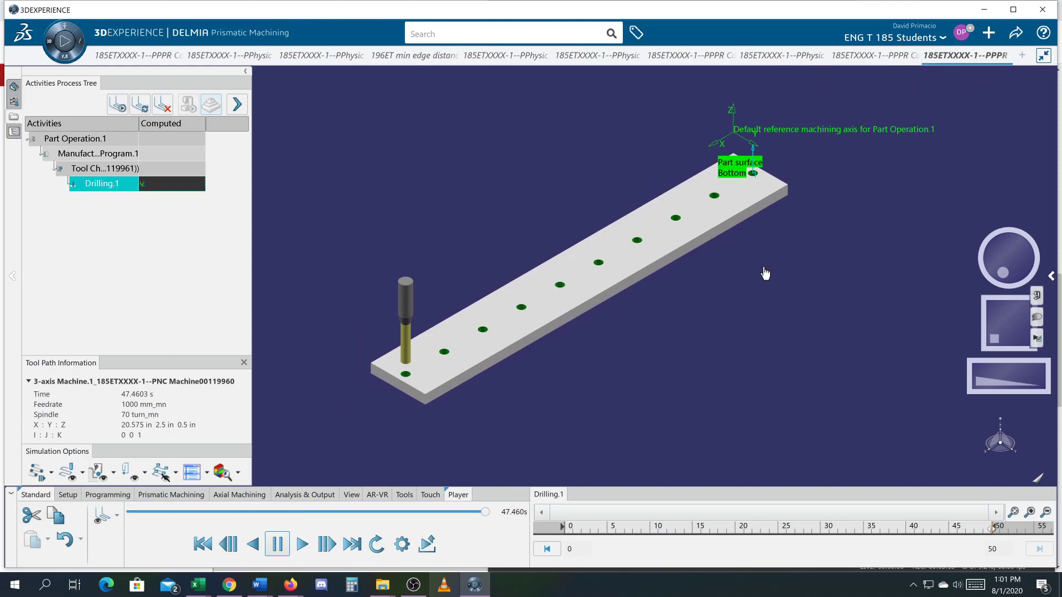
pyautogui.click(1051, 275)
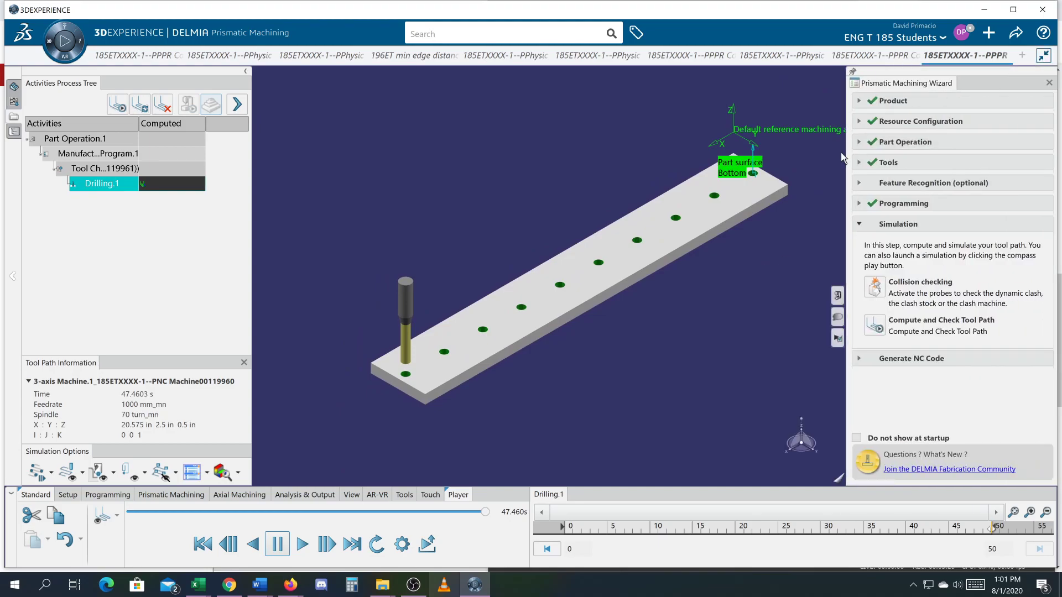
# - Close the drilling PPR context without saving the drill holes changes and switch to the part containing Rough stock.1
pyautogui.click(1043, 56)
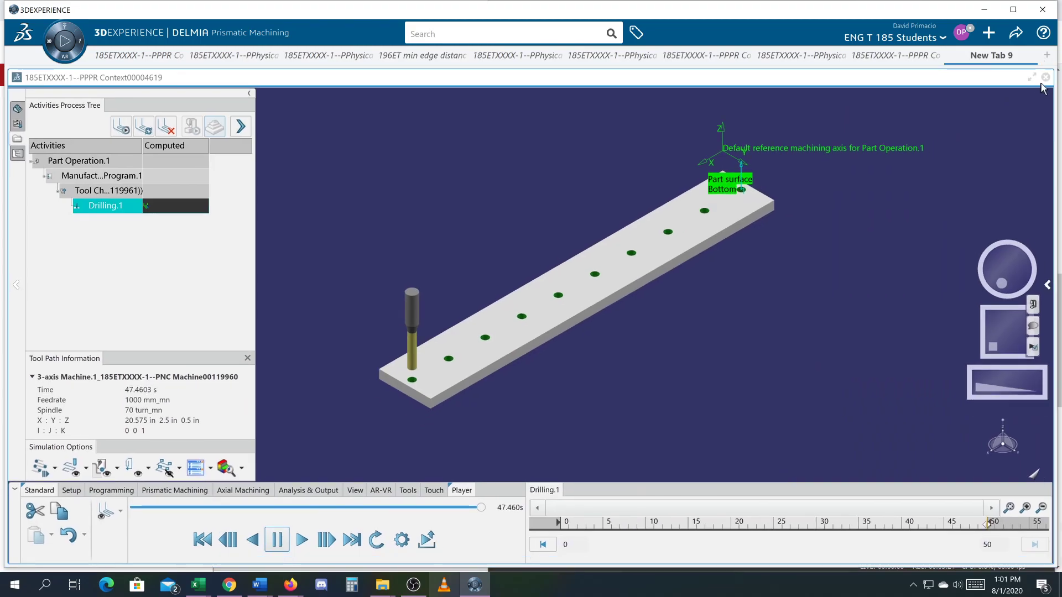
pyautogui.click(1045, 77)
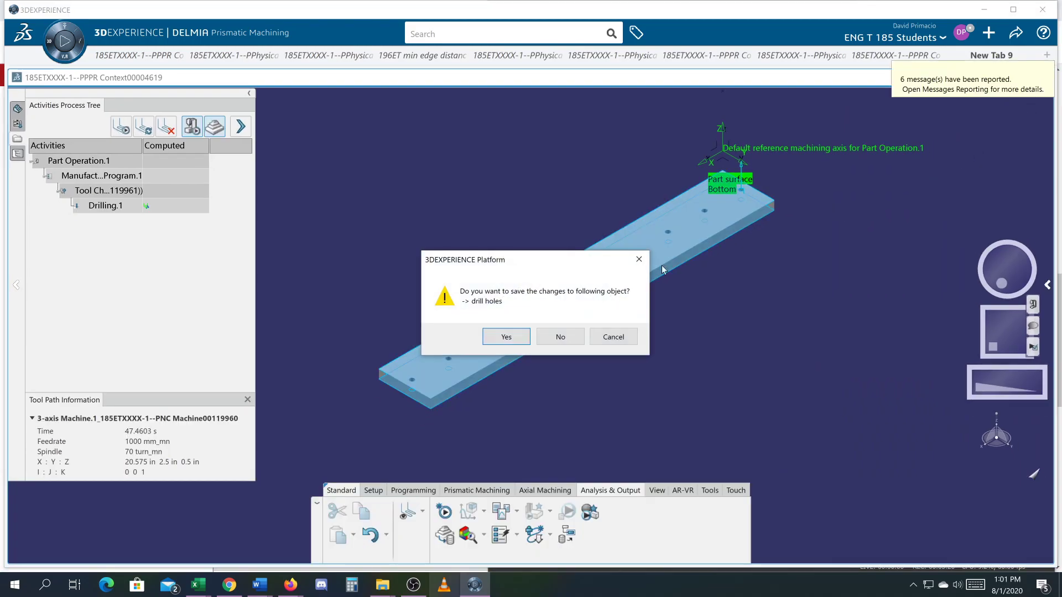
pyautogui.click(553, 338)
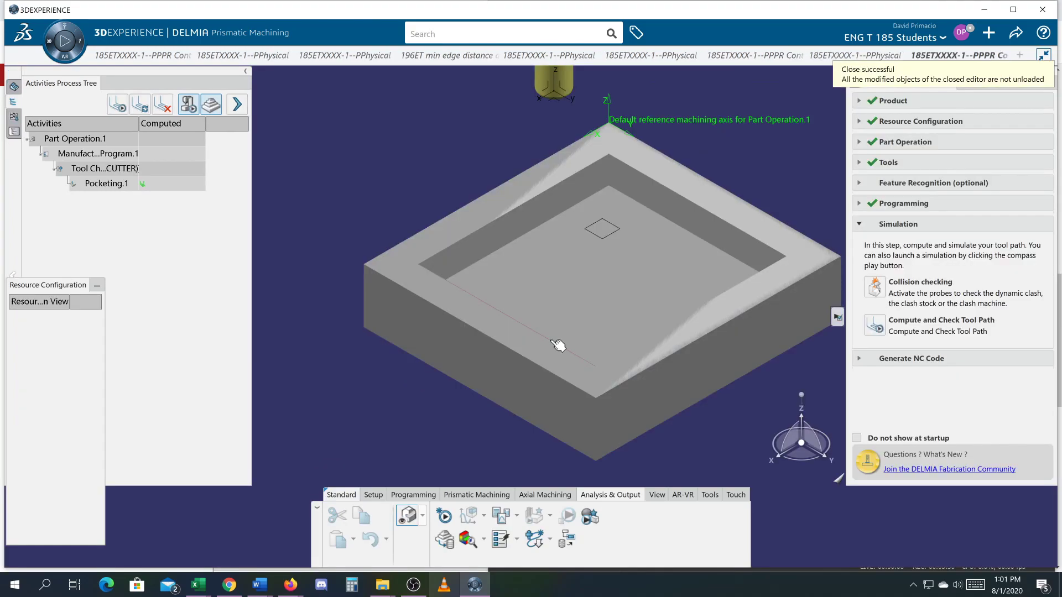
pyautogui.click(663, 56)
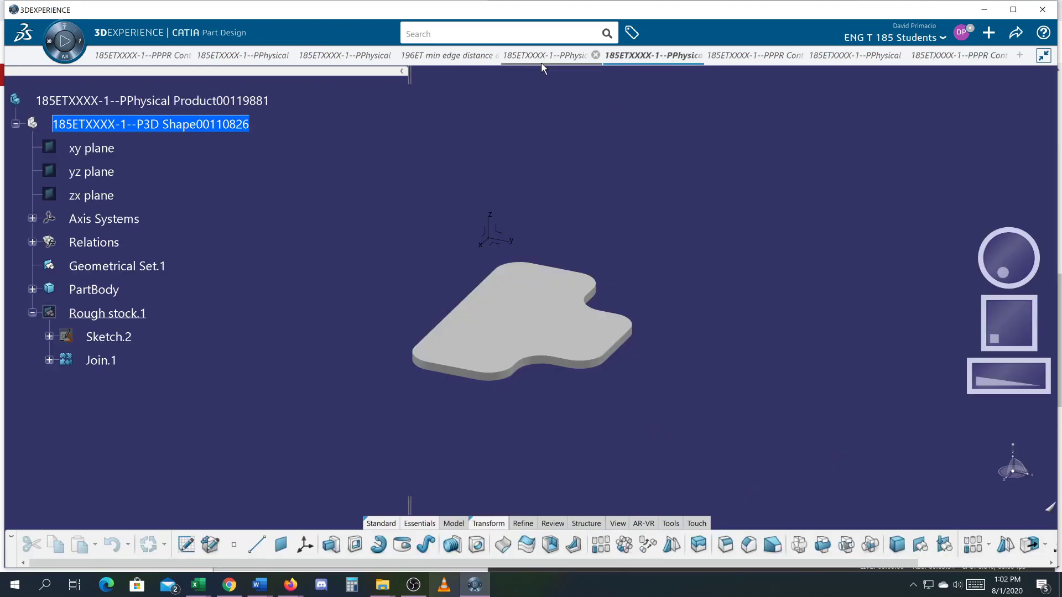
# - Switch to the plate part with the row of holes and delete Rough stock.1 and Rough stock.2
pyautogui.click(527, 58)
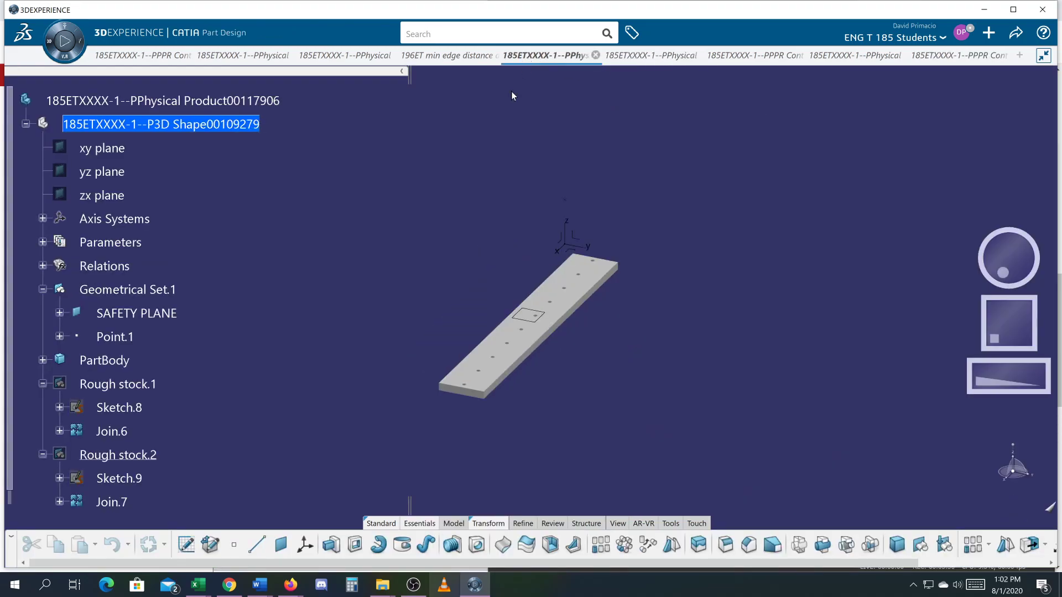
pyautogui.scroll(3, 672, 307)
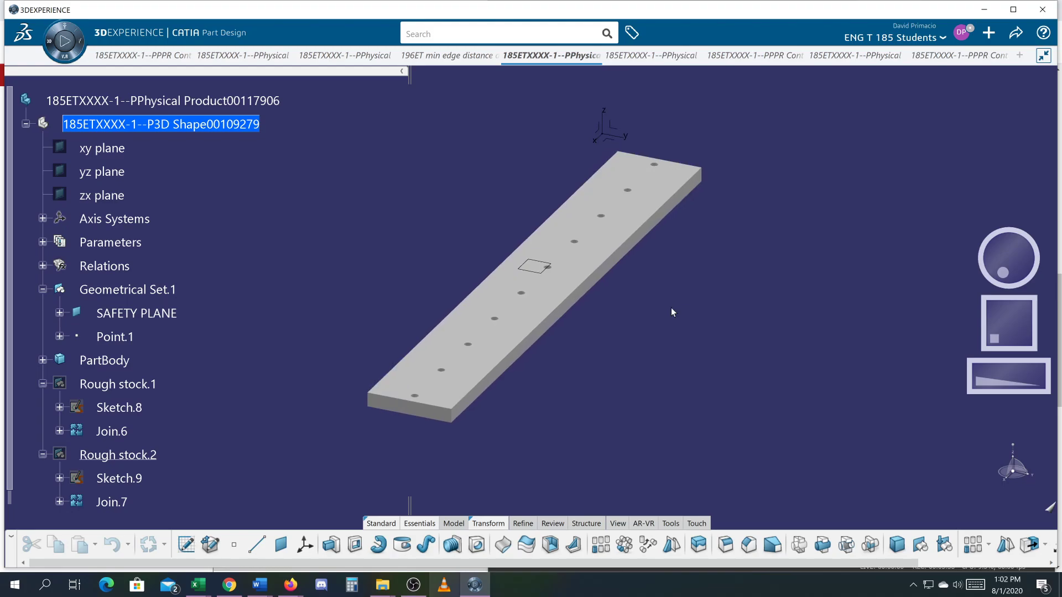
pyautogui.moveTo(671, 313); pyautogui.dragTo(686, 335, button='middle')
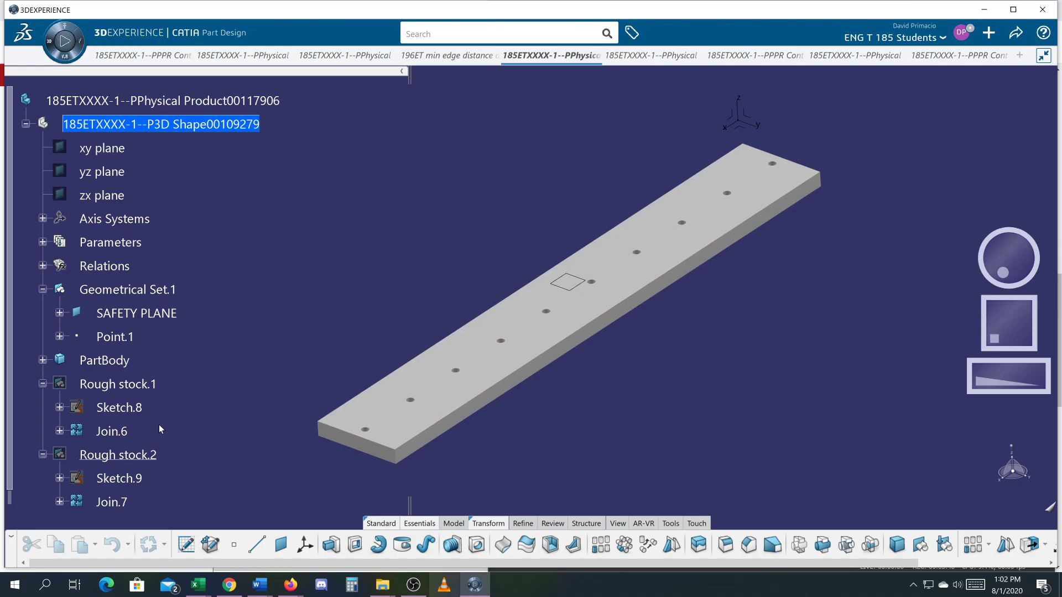
pyautogui.click(145, 387)
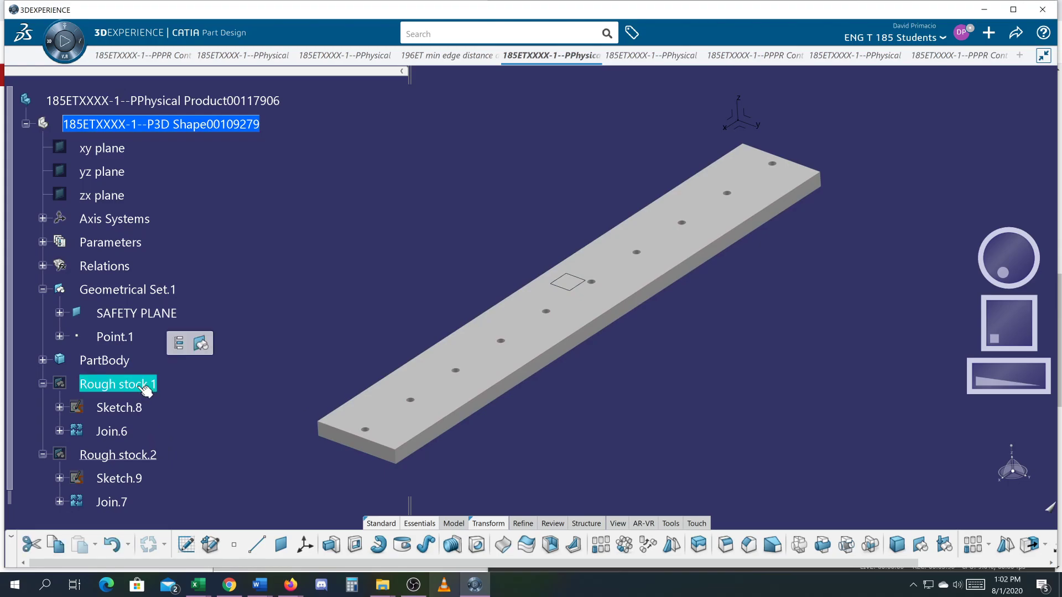
pyautogui.click(135, 459)
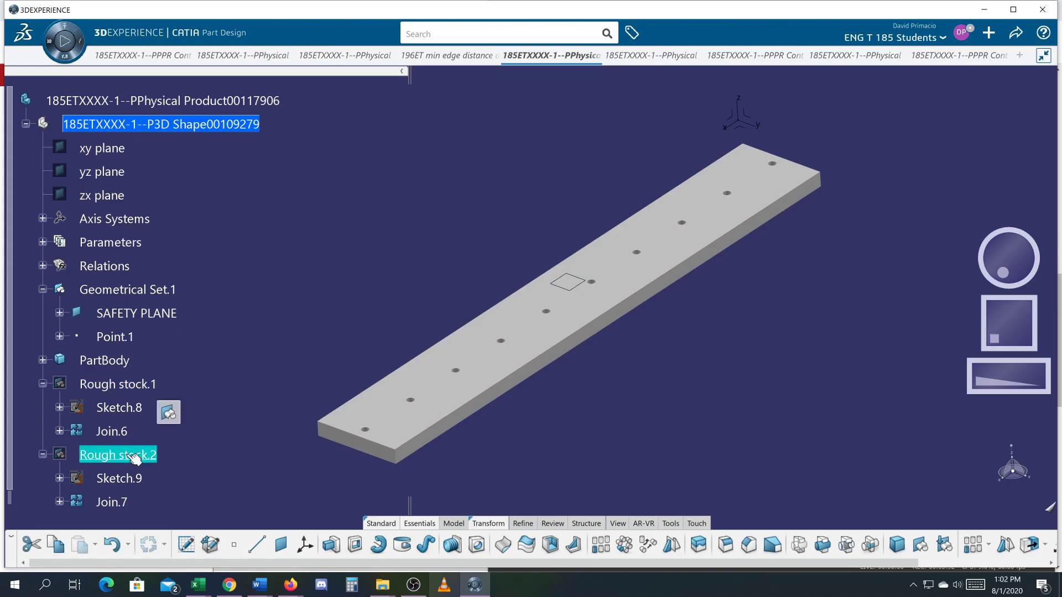
pyautogui.keyDown('ctrl'); pyautogui.click(127, 388); pyautogui.keyUp('ctrl')
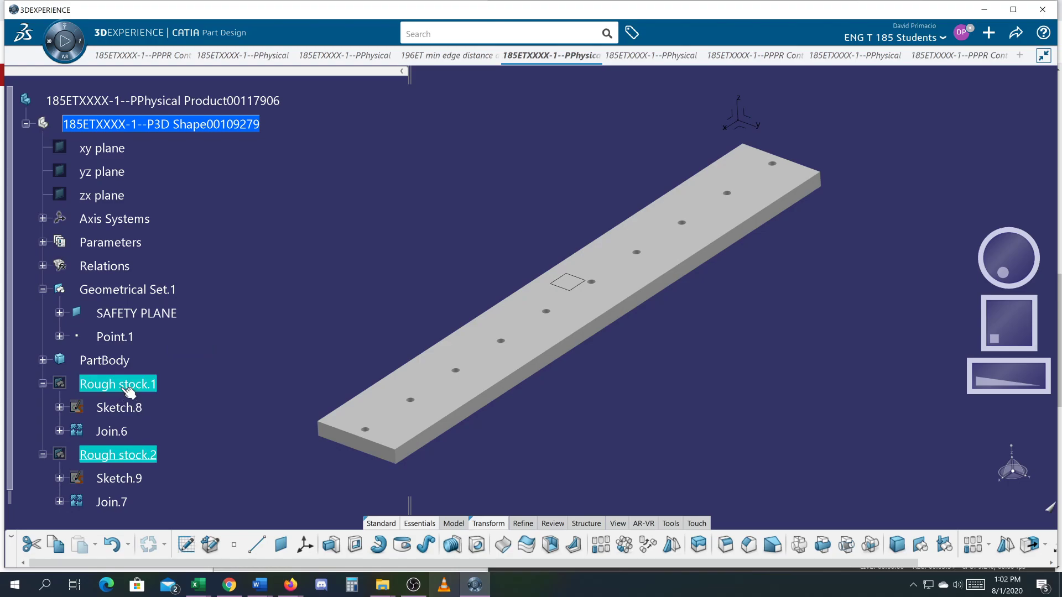
pyautogui.press('Delete')
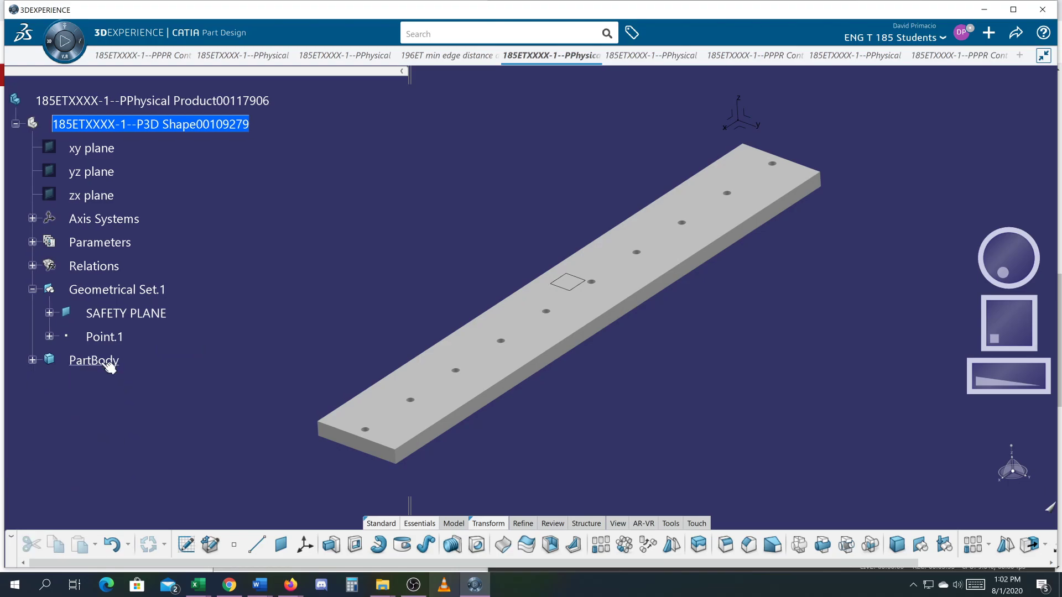
# - Set the SAFETY PLANE's line color to white and its line thickness to 5: 0.05512 in
pyautogui.click(101, 315)
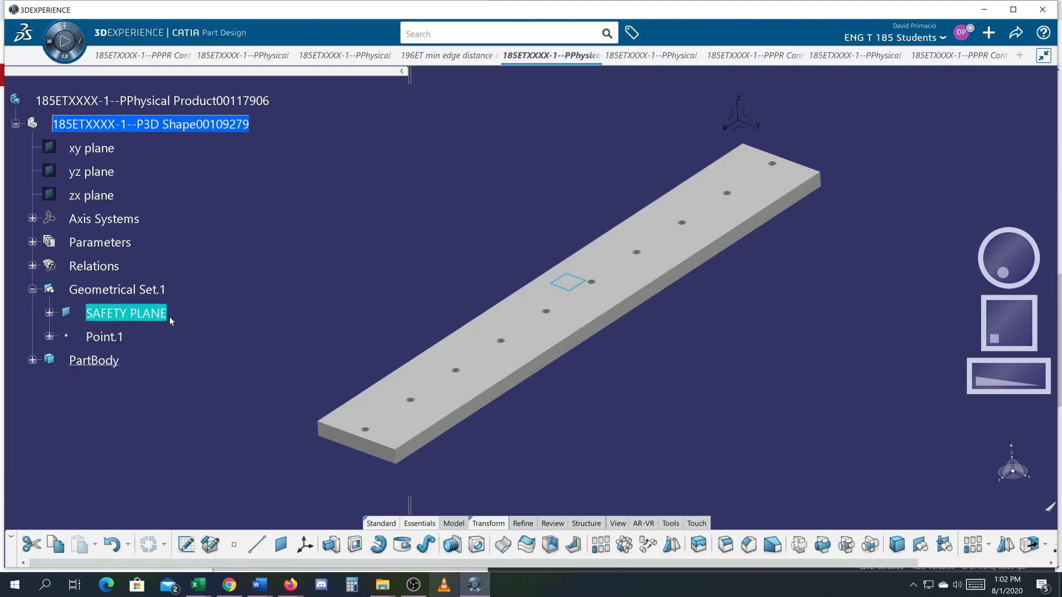
pyautogui.rightClick(124, 316)
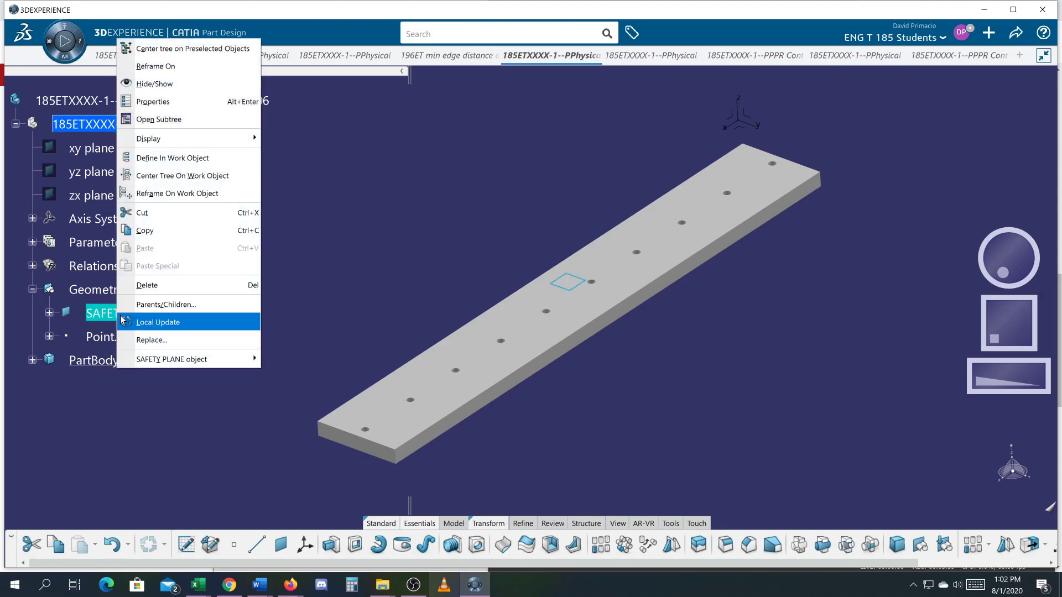
pyautogui.click(174, 107)
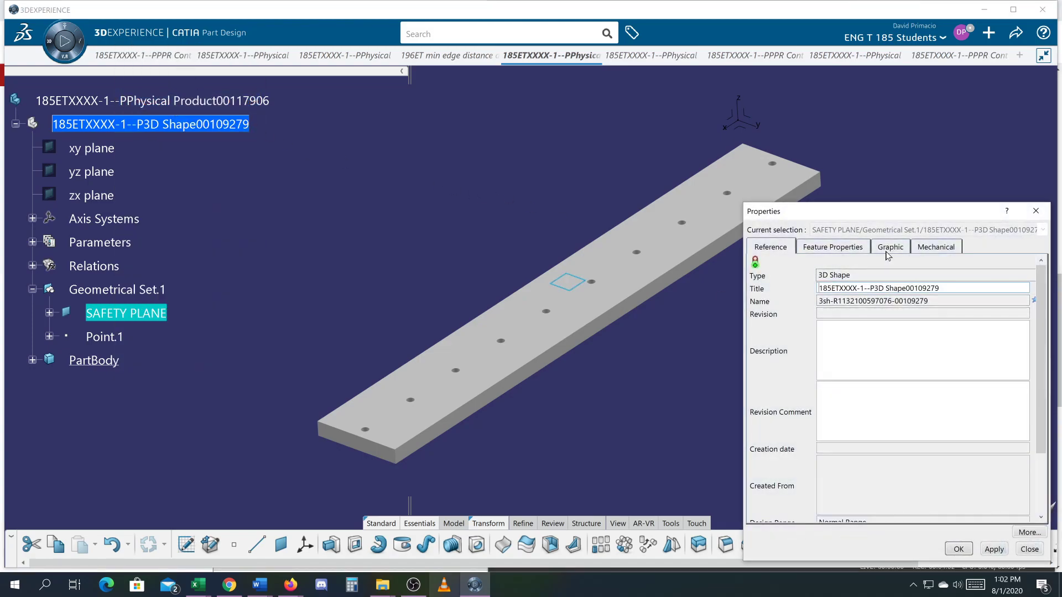
pyautogui.click(887, 247)
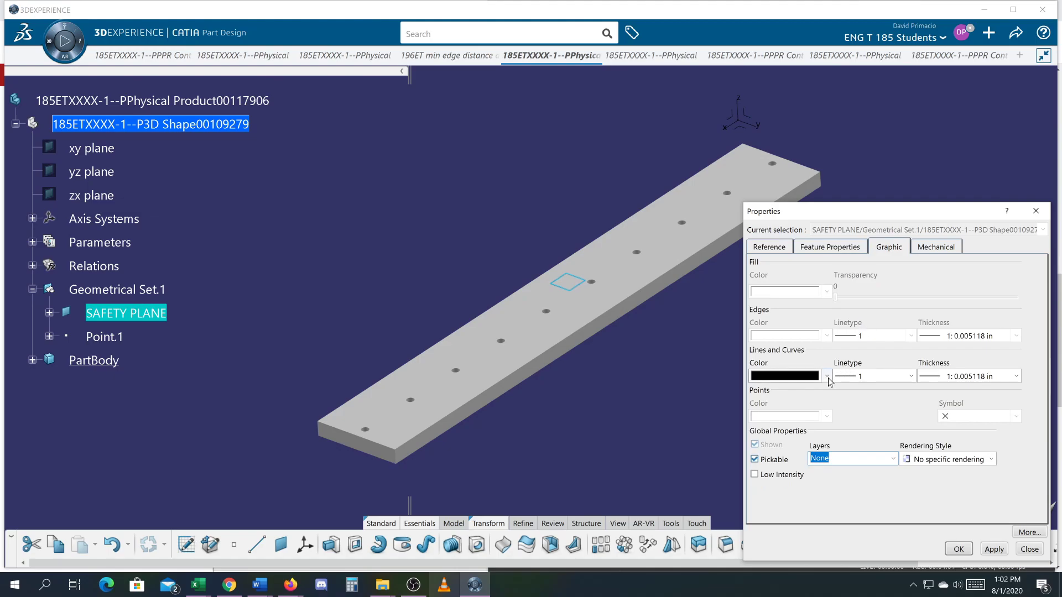
pyautogui.click(826, 376)
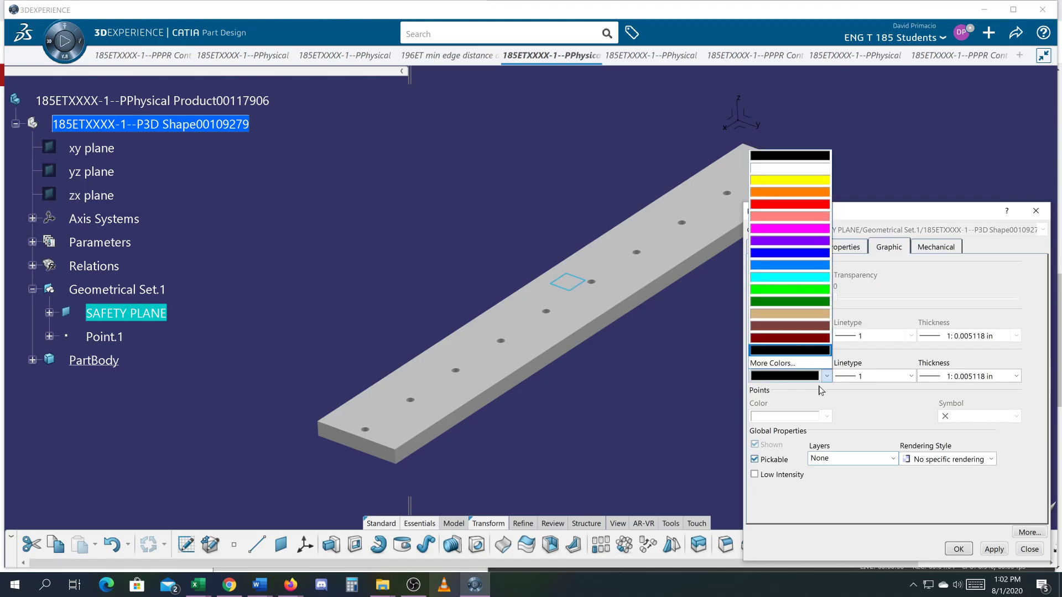
pyautogui.click(790, 169)
pyautogui.click(941, 376)
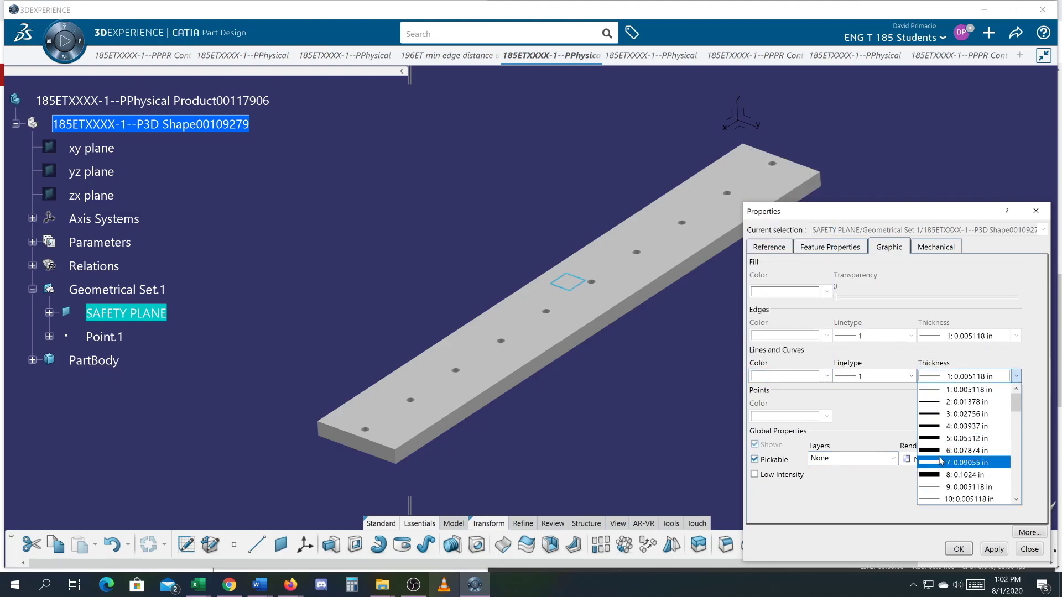
pyautogui.click(938, 439)
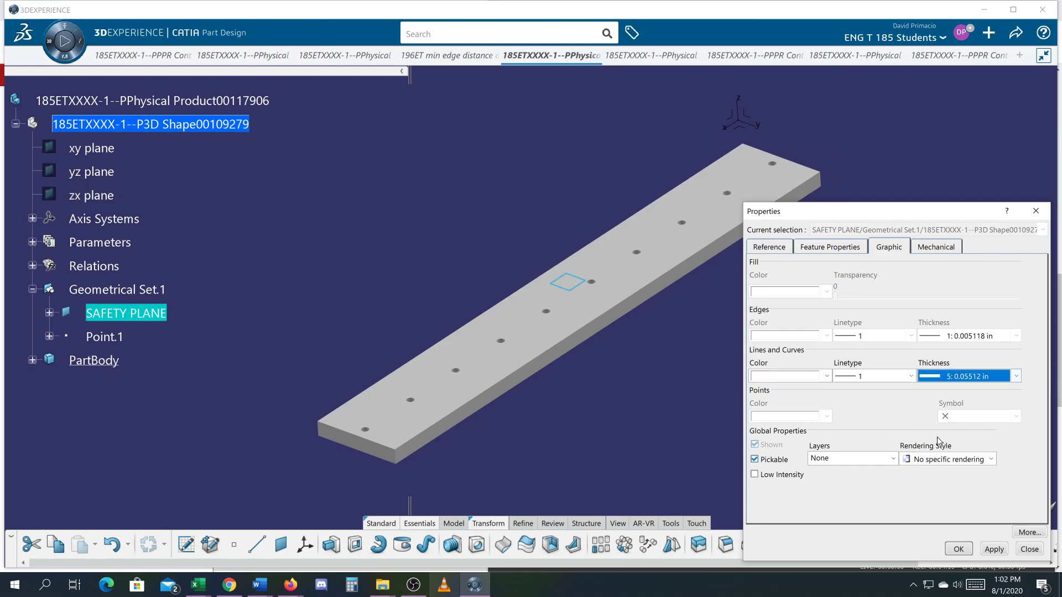
pyautogui.click(994, 550)
pyautogui.click(958, 549)
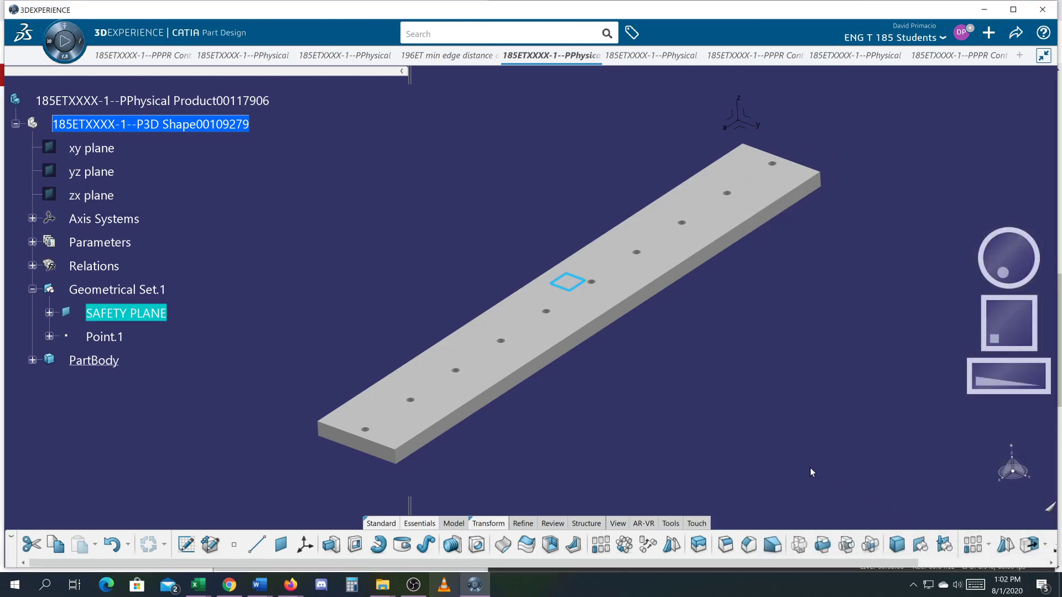
pyautogui.middleClick(588, 307)
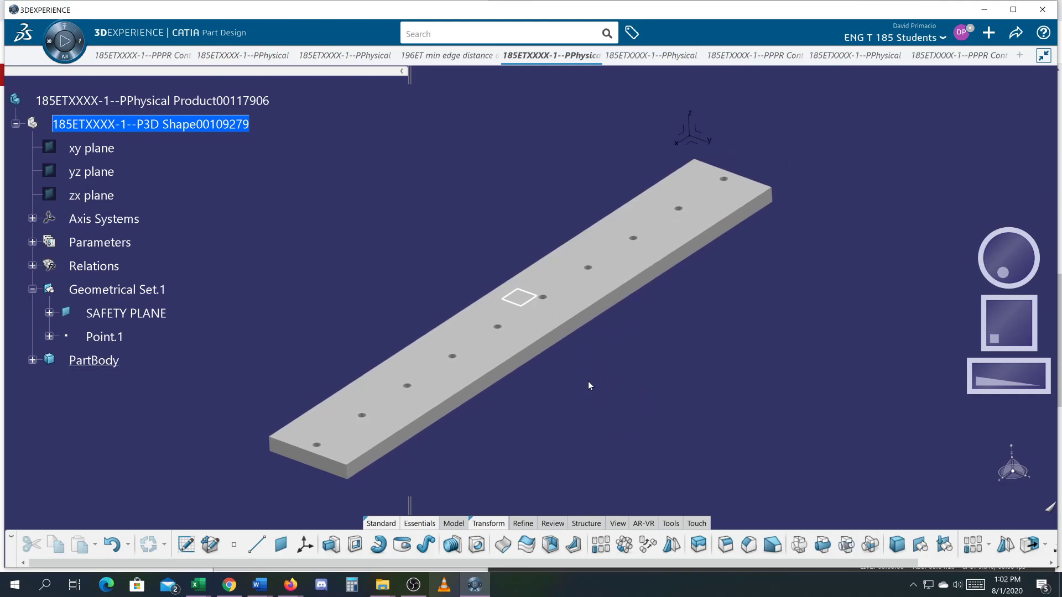
pyautogui.moveTo(586, 386); pyautogui.dragTo(738, 334, button='middle')
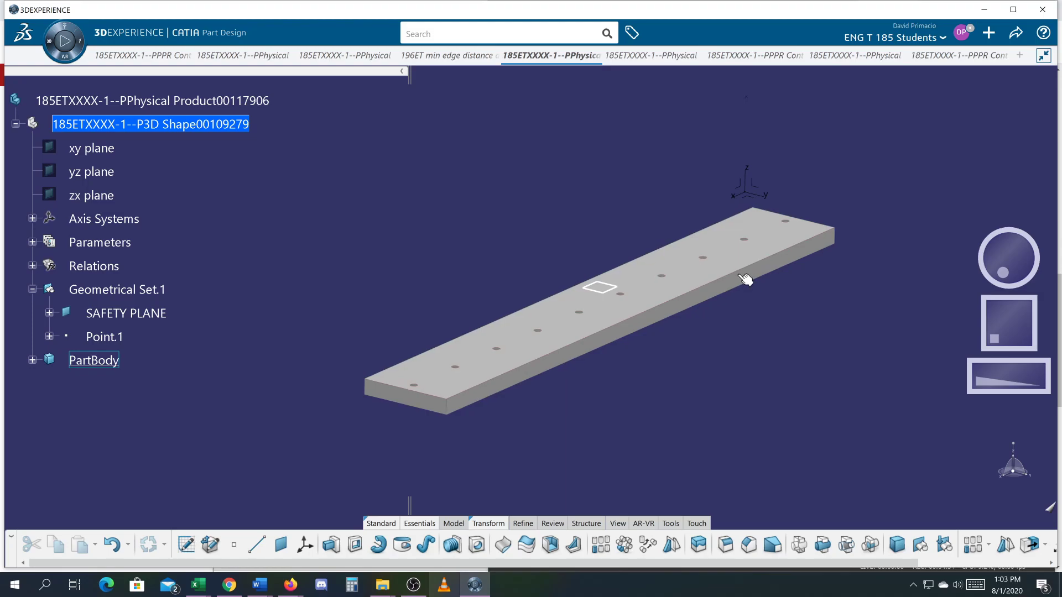
pyautogui.moveTo(745, 280); pyautogui.dragTo(745, 357, button='middle')
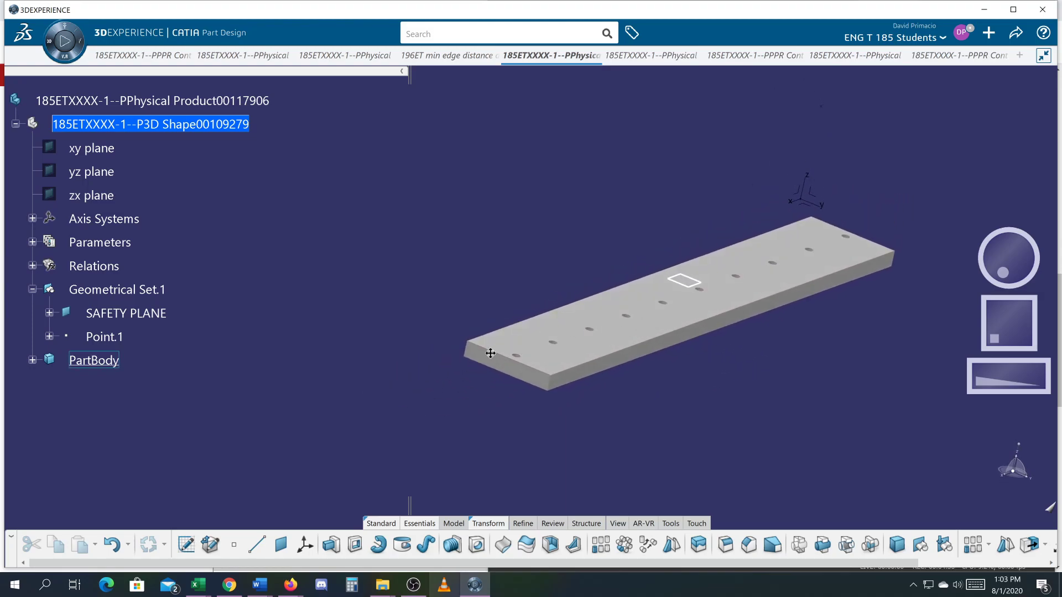
pyautogui.moveTo(490, 353); pyautogui.dragTo(664, 343, button='middle')
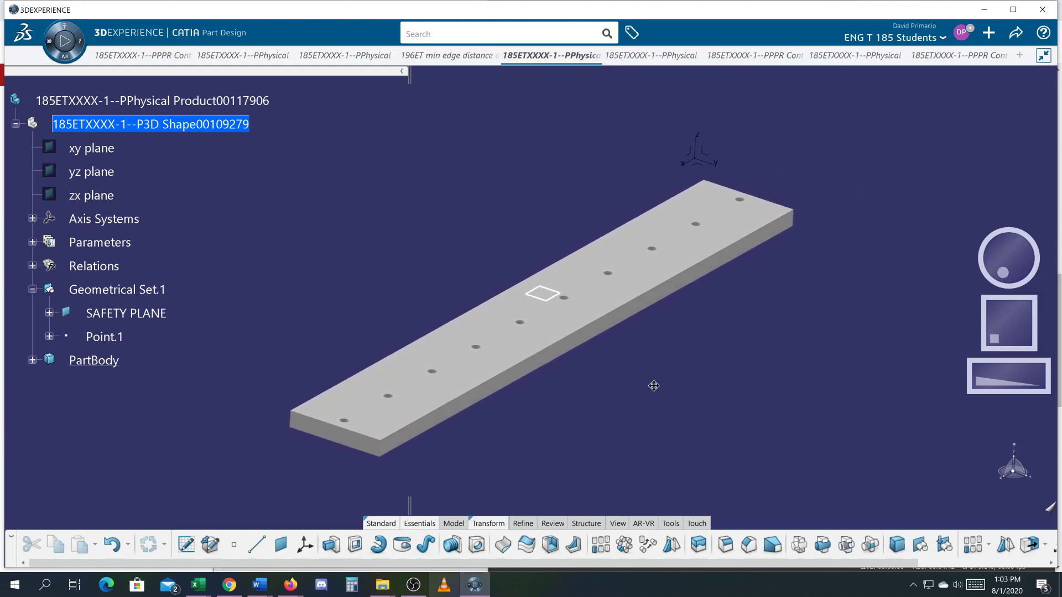
pyautogui.moveTo(654, 386); pyautogui.dragTo(667, 372, button='middle')
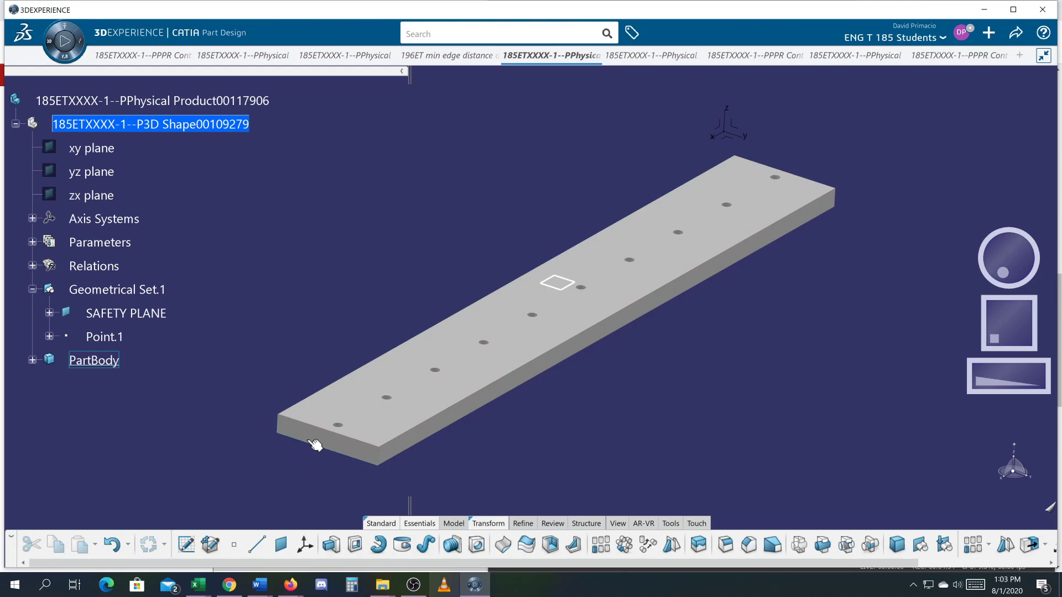
# - Expand PartBody and define Pad.1 as the in-work object to view the plate without its holes
pyautogui.moveTo(311, 443)
pyautogui.click(33, 359)
pyautogui.click(100, 384)
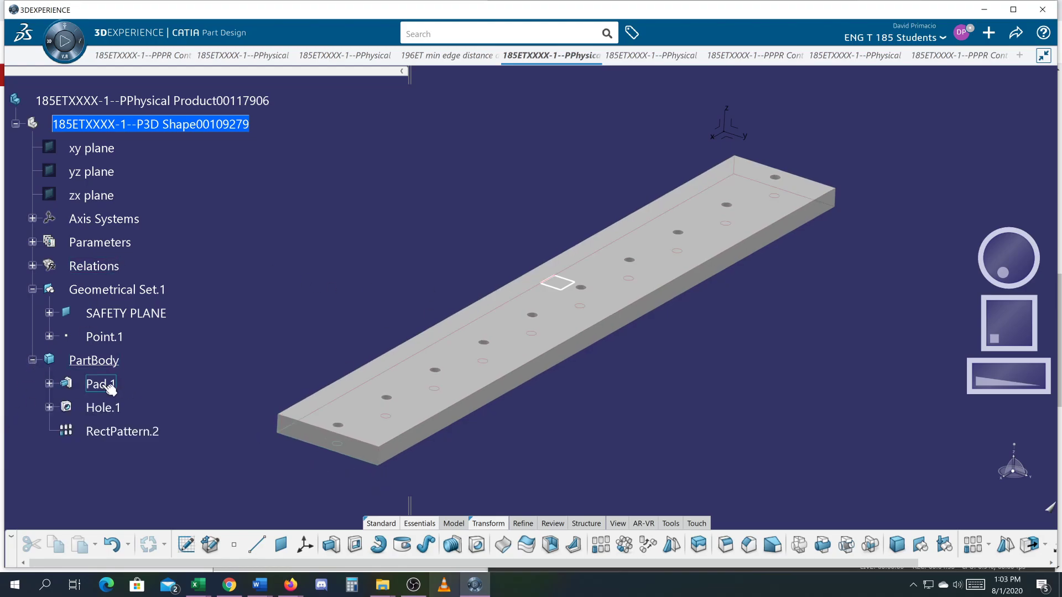
pyautogui.rightClick(102, 383)
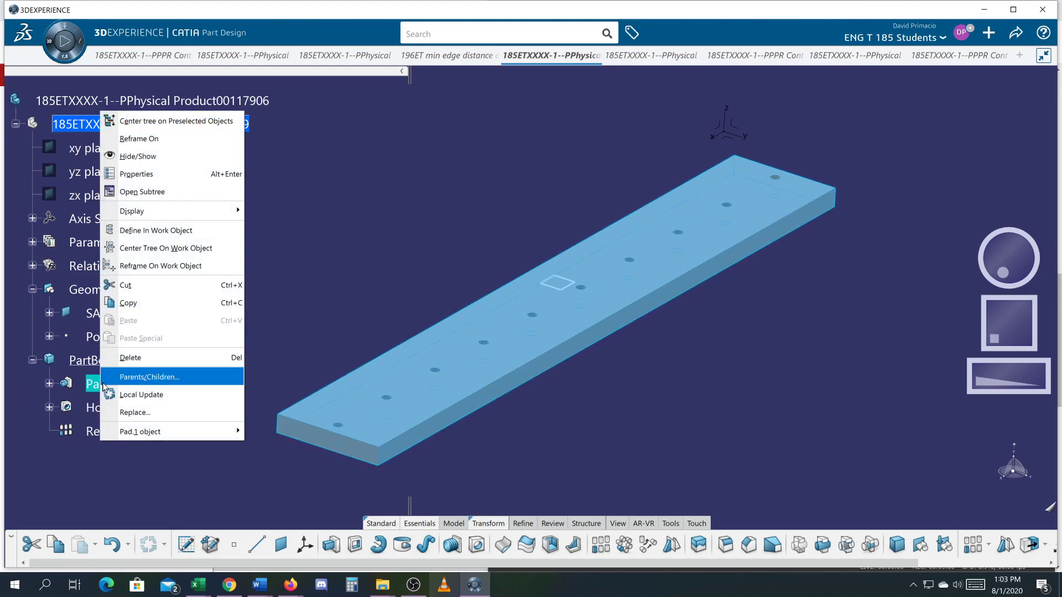
pyautogui.click(157, 232)
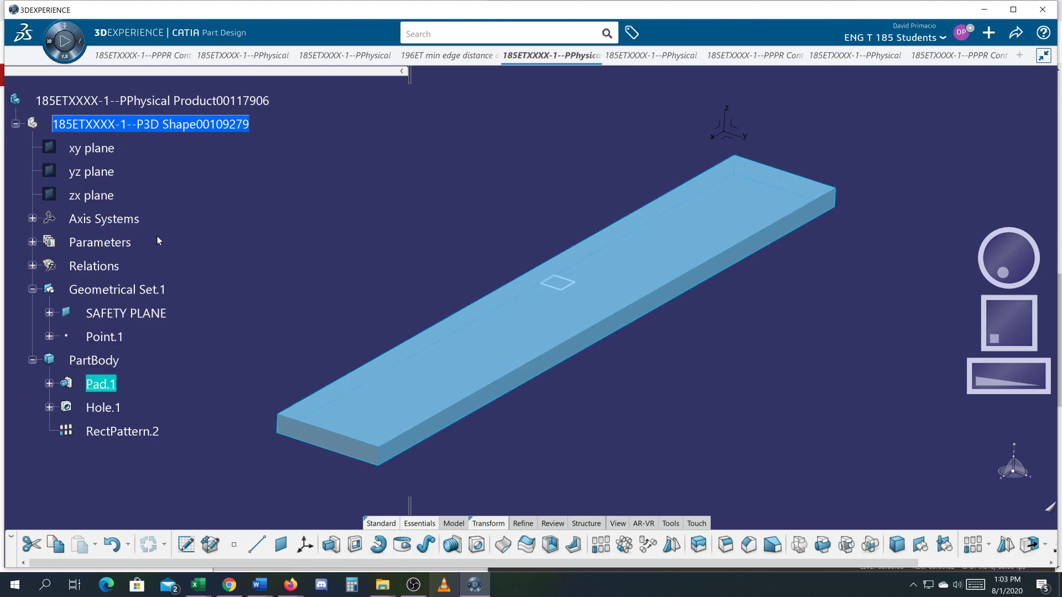
pyautogui.rightClick(111, 407)
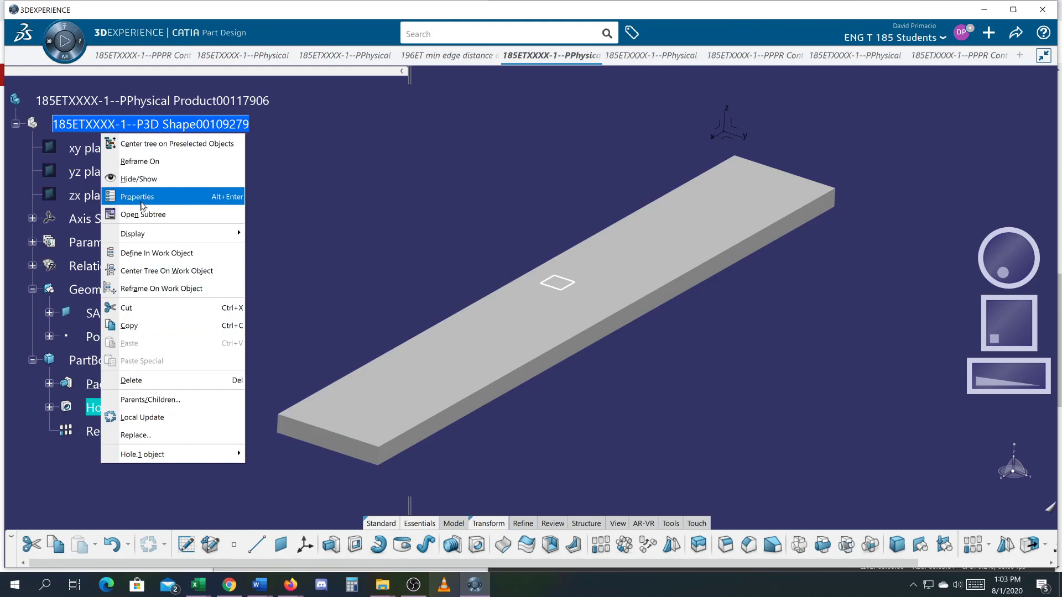
pyautogui.click(141, 181)
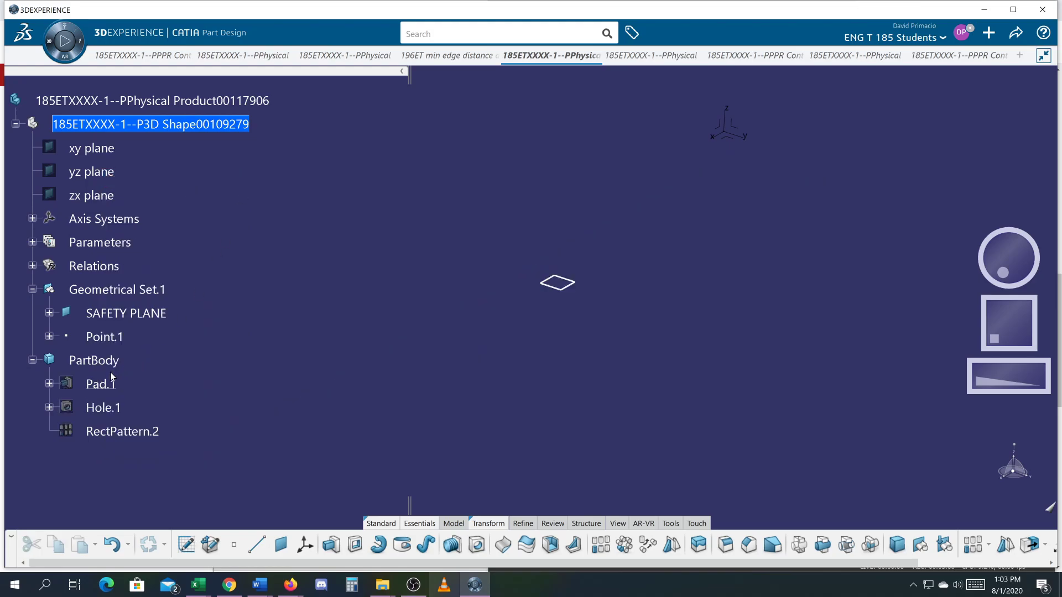
pyautogui.hotkey('ctrl', 'z')
# - Define Hole.1 and then RectPattern.2 as the in-work object, and clear the selection
pyautogui.rightClick(110, 408)
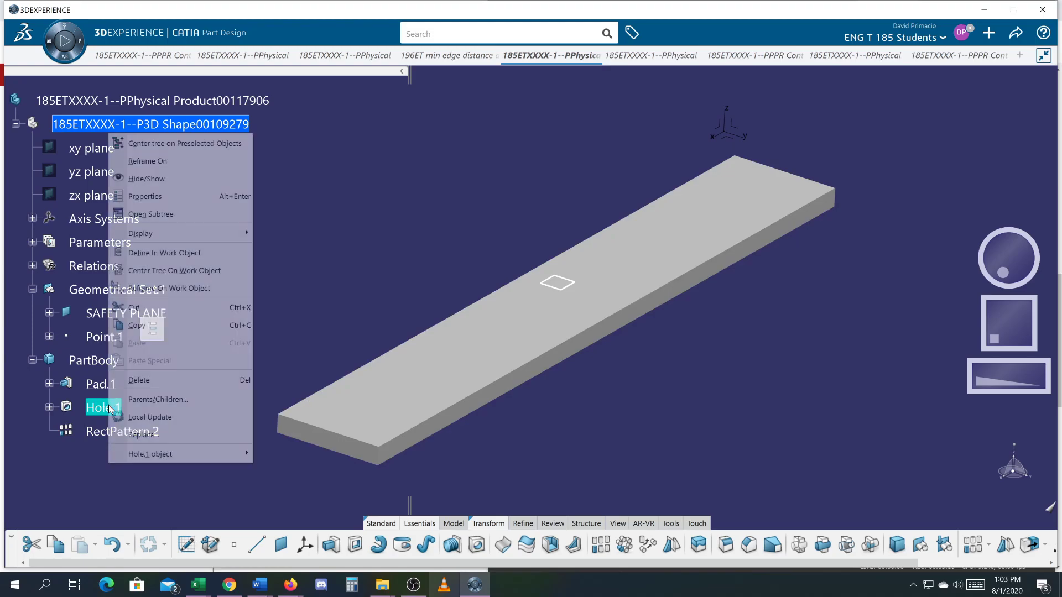
pyautogui.click(160, 253)
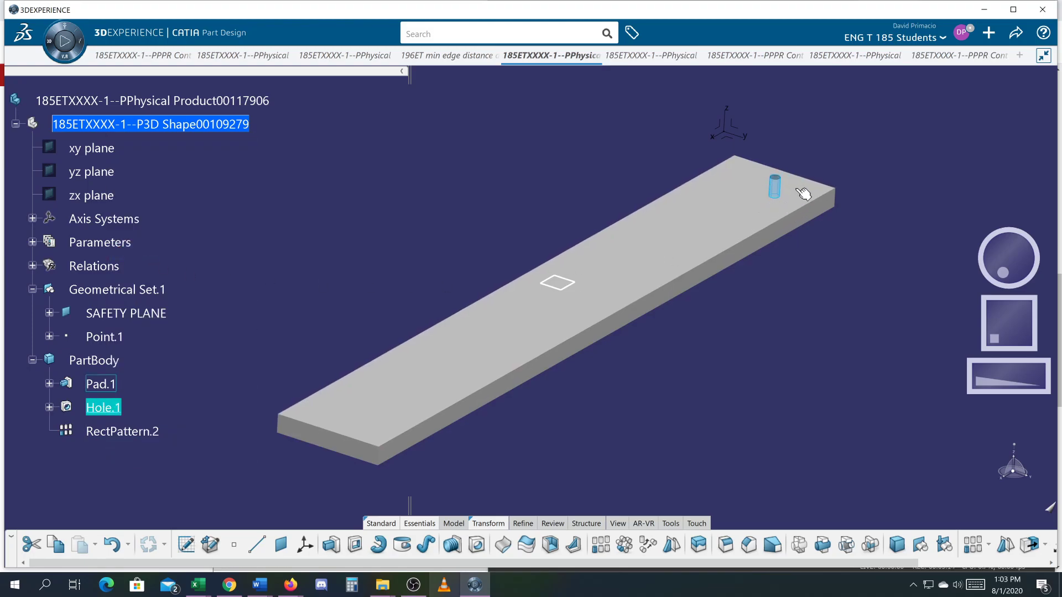
pyautogui.rightClick(133, 433)
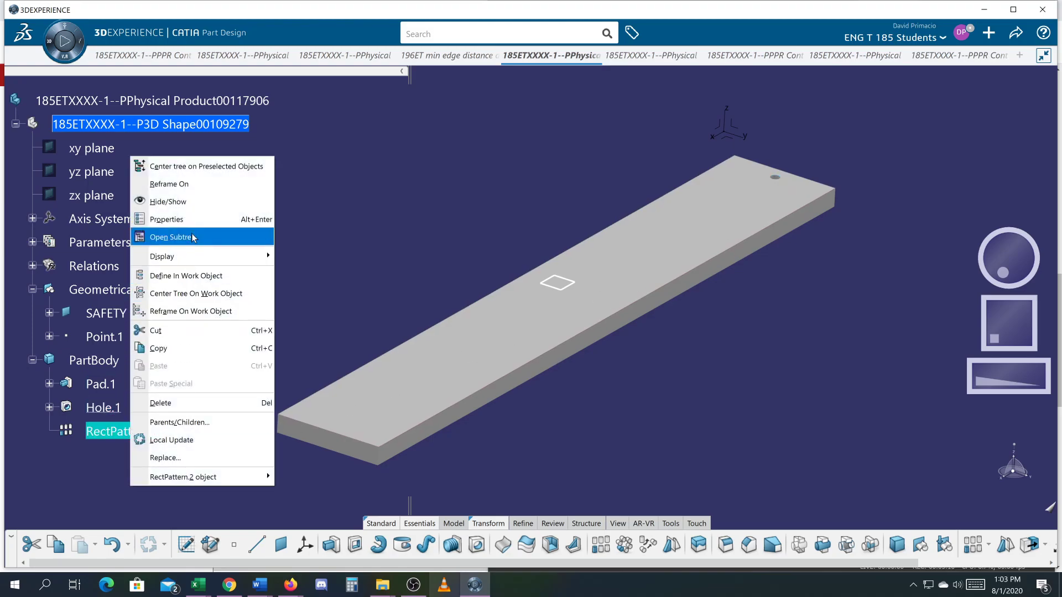
pyautogui.click(188, 276)
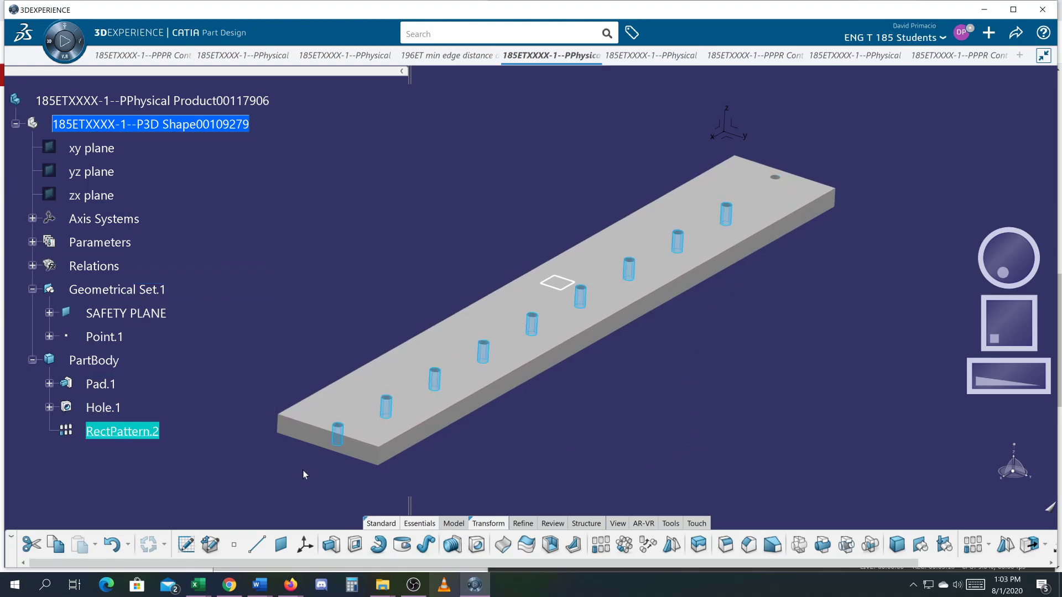
pyautogui.moveTo(518, 455); pyautogui.dragTo(497, 494, button='middle')
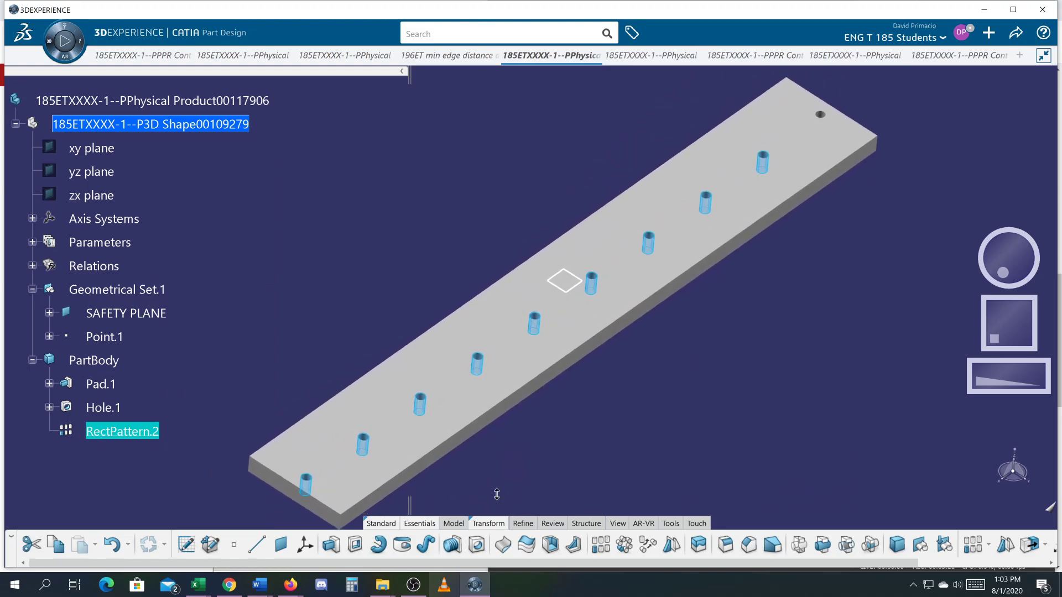
pyautogui.click(524, 451)
pyautogui.moveTo(292, 358); pyautogui.dragTo(483, 393, button='middle')
pyautogui.moveTo(731, 426); pyautogui.dragTo(666, 358, button='middle')
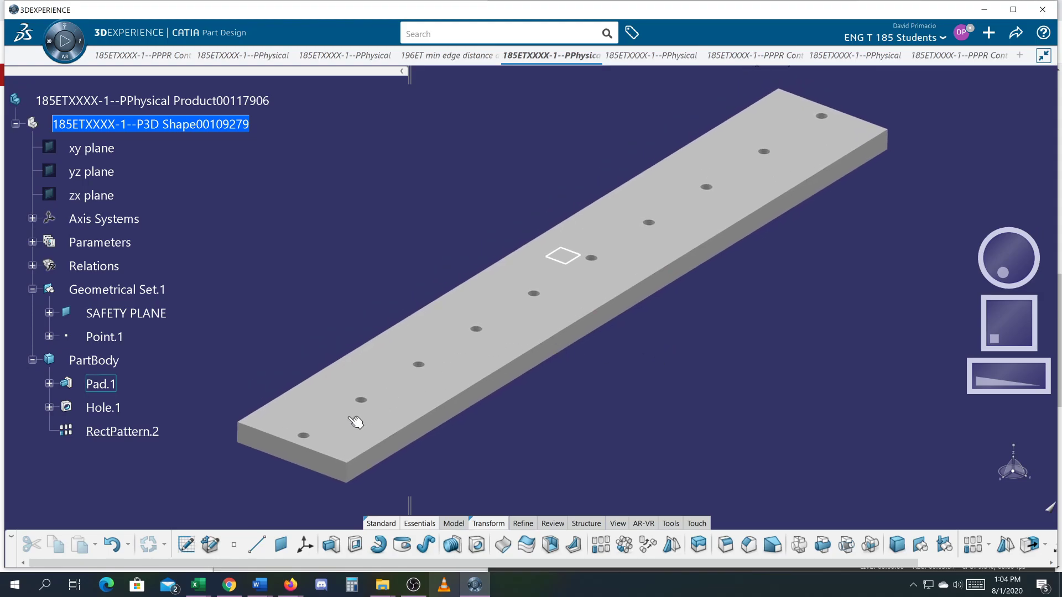
pyautogui.moveTo(354, 421)
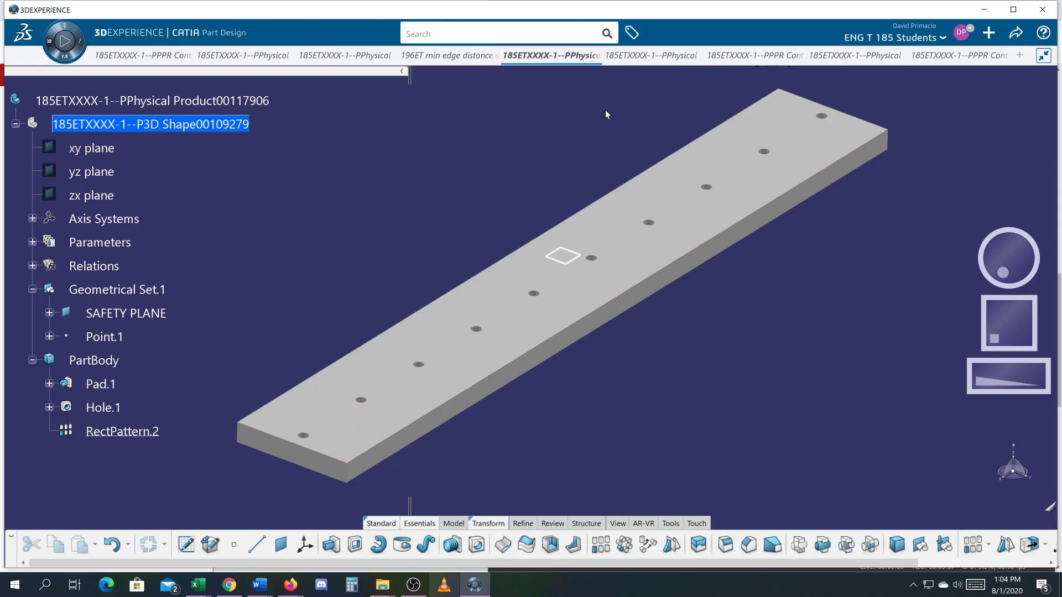